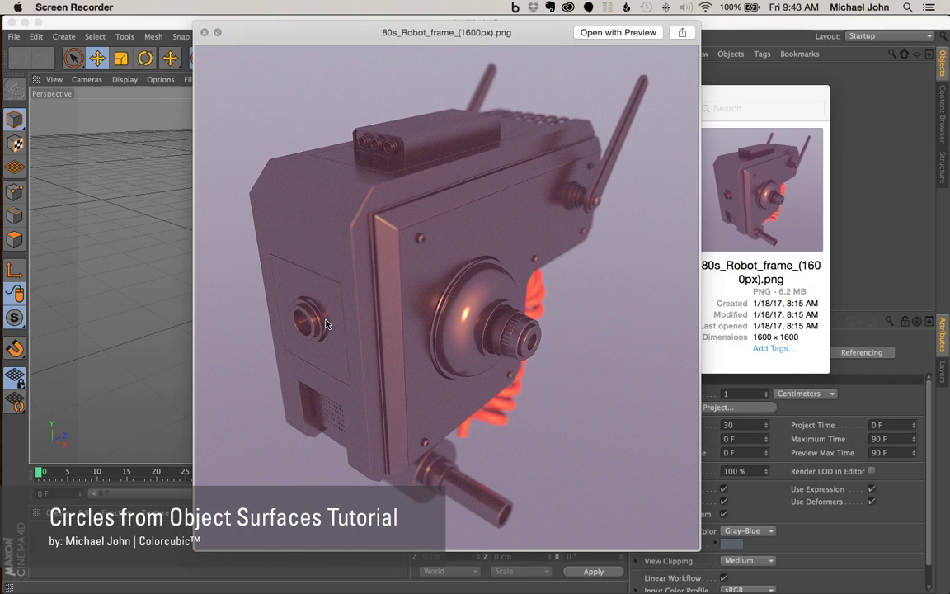
pyautogui.click(361, 324)
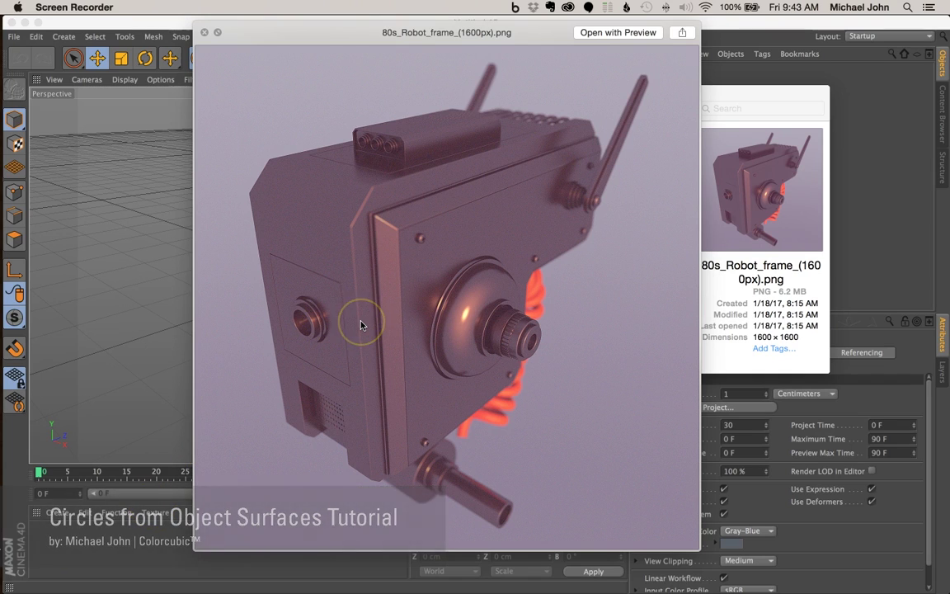
pyautogui.click(403, 302)
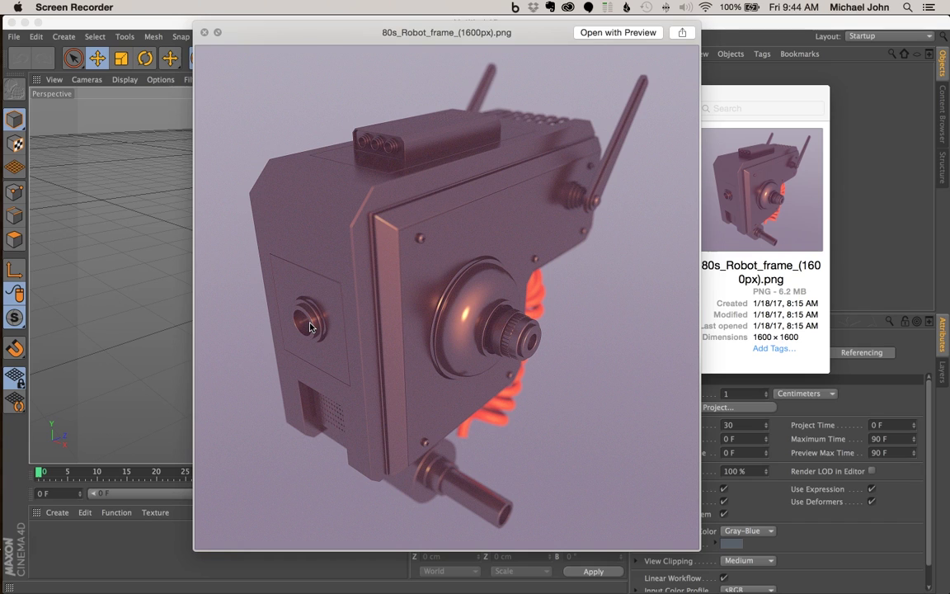
# Step: Switch to CINEMA 4D and add a Plane primitive to the empty scene
pyautogui.click(183, 330)
pyautogui.keyDown('alt'); pyautogui.moveTo(330, 280); pyautogui.dragTo(423, 273); pyautogui.keyUp('alt')
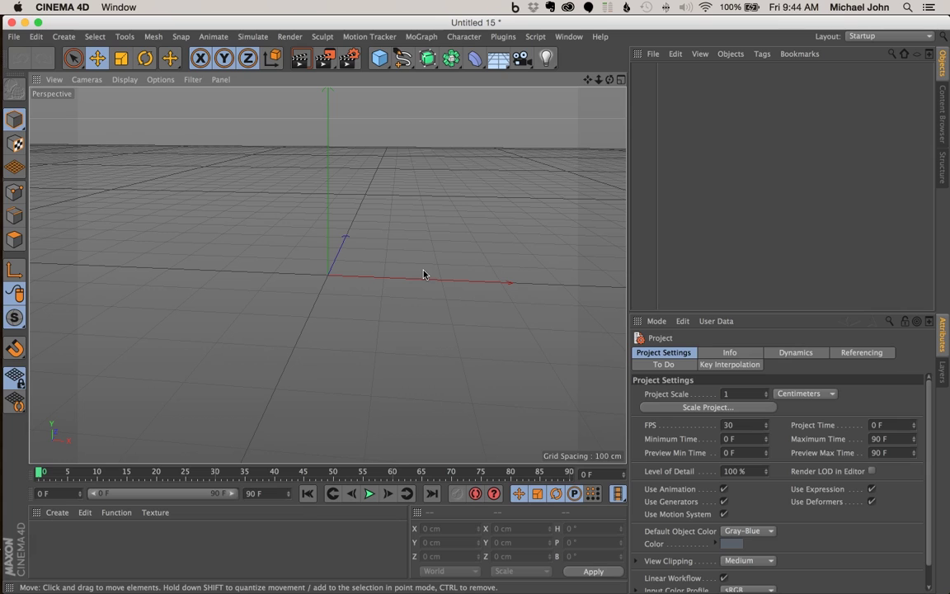
pyautogui.click(380, 60)
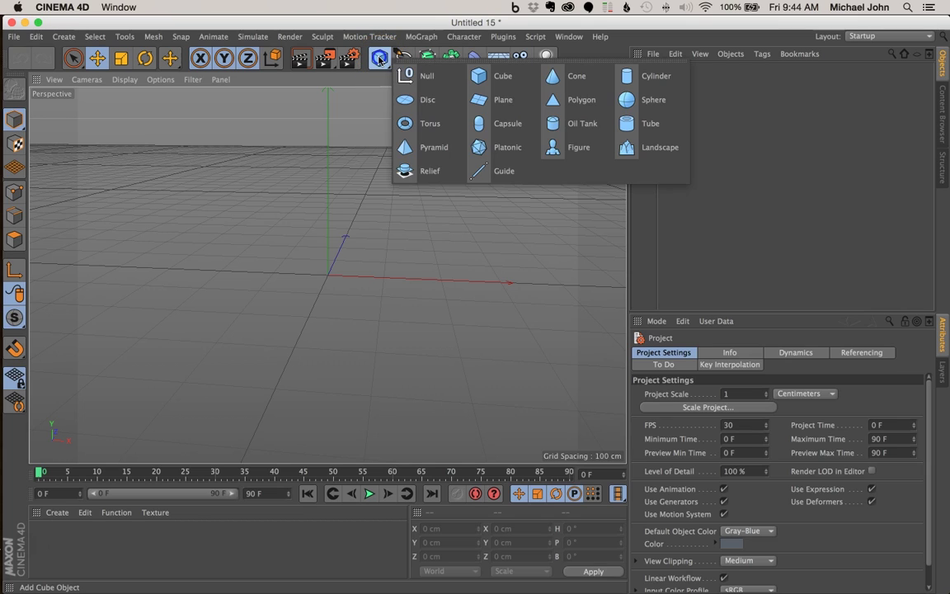
pyautogui.click(503, 100)
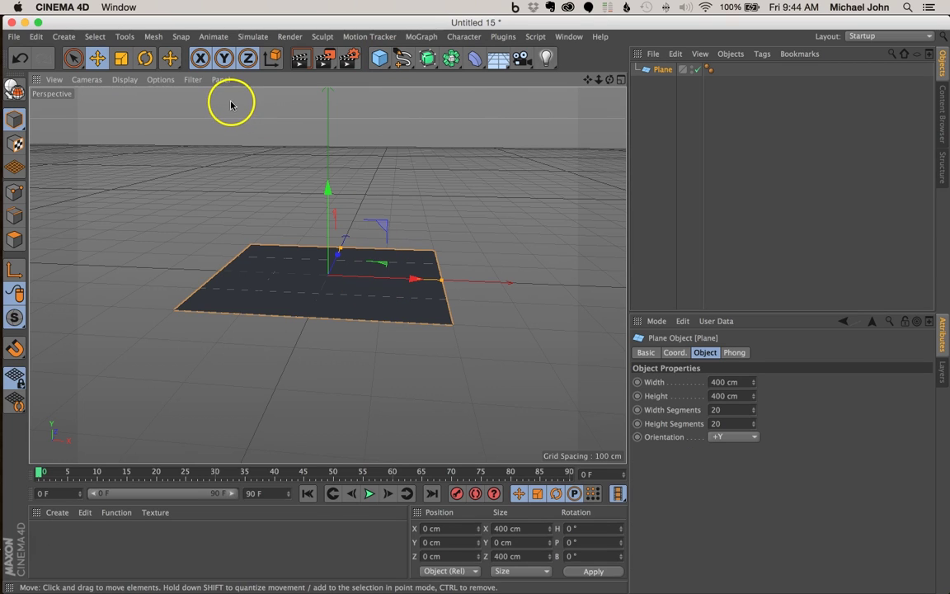
# Step: Display the plane with Gouraud Shading (Lines) and set both its width and height segments to 10
pyautogui.click(124, 82)
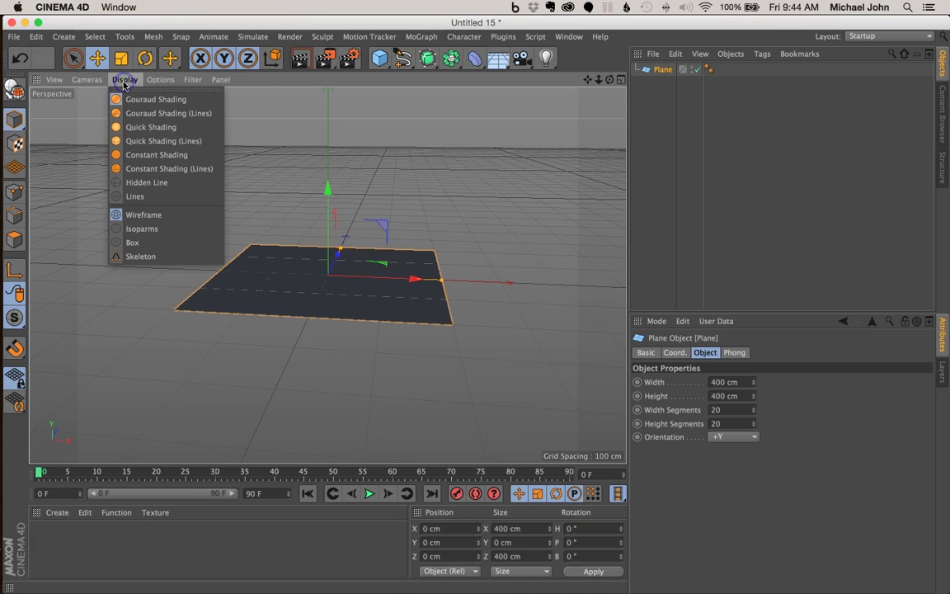
pyautogui.click(196, 117)
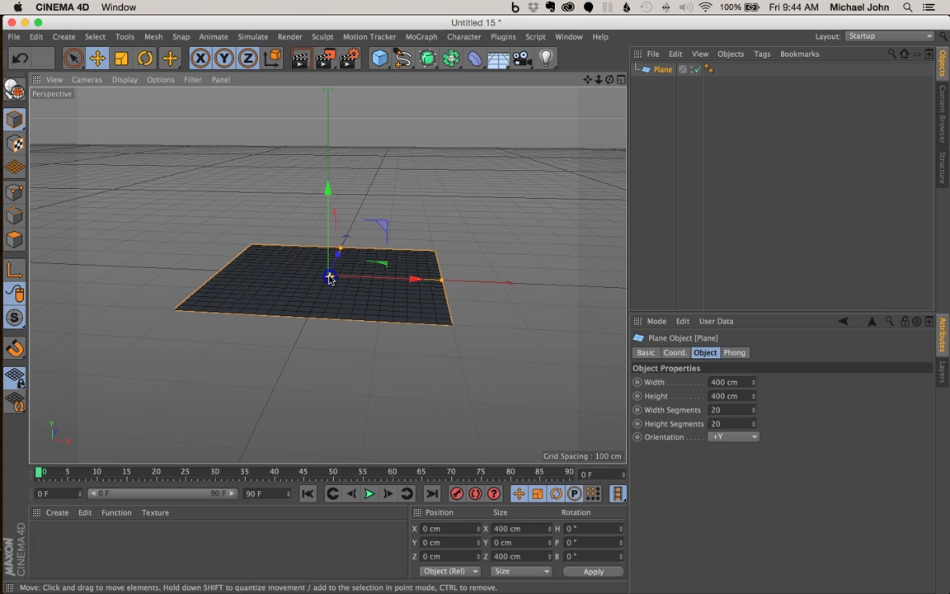
pyautogui.keyDown('alt'); pyautogui.moveTo(330, 278); pyautogui.dragTo(263, 332); pyautogui.keyUp('alt')
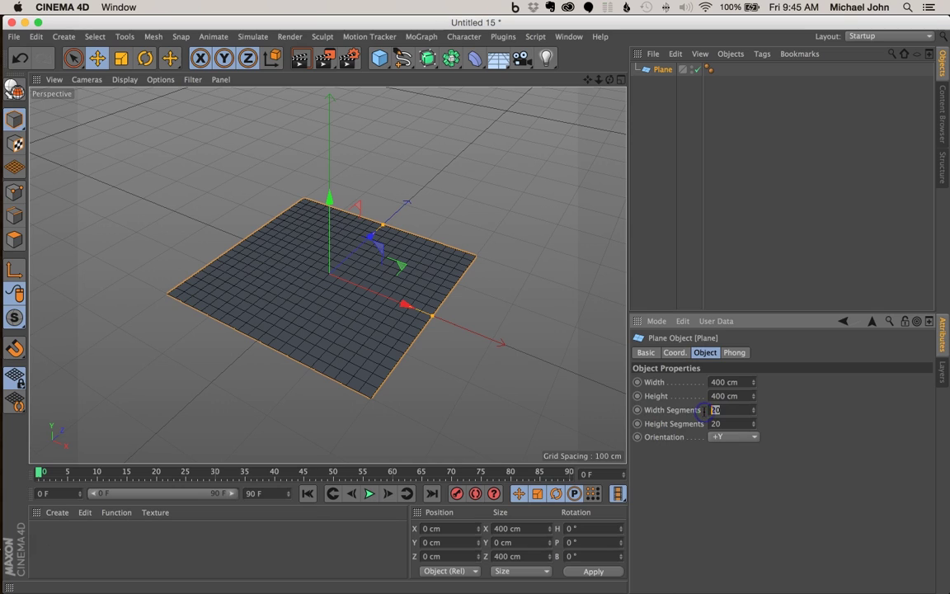
pyautogui.press('Tab')
pyautogui.write('10')
pyautogui.press('Return')
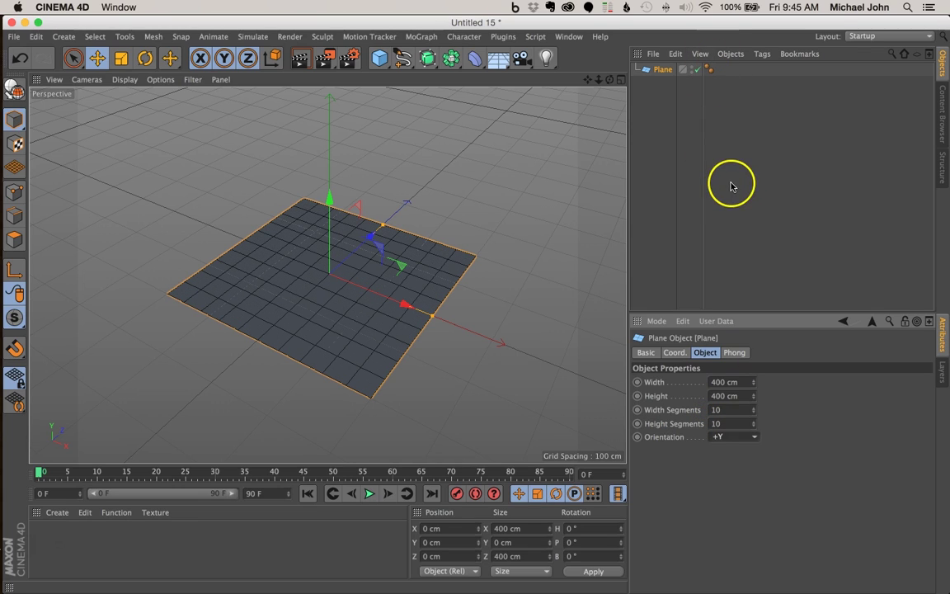
# Step: Convert the parametric plane into an editable polygon object
pyautogui.click(662, 70)
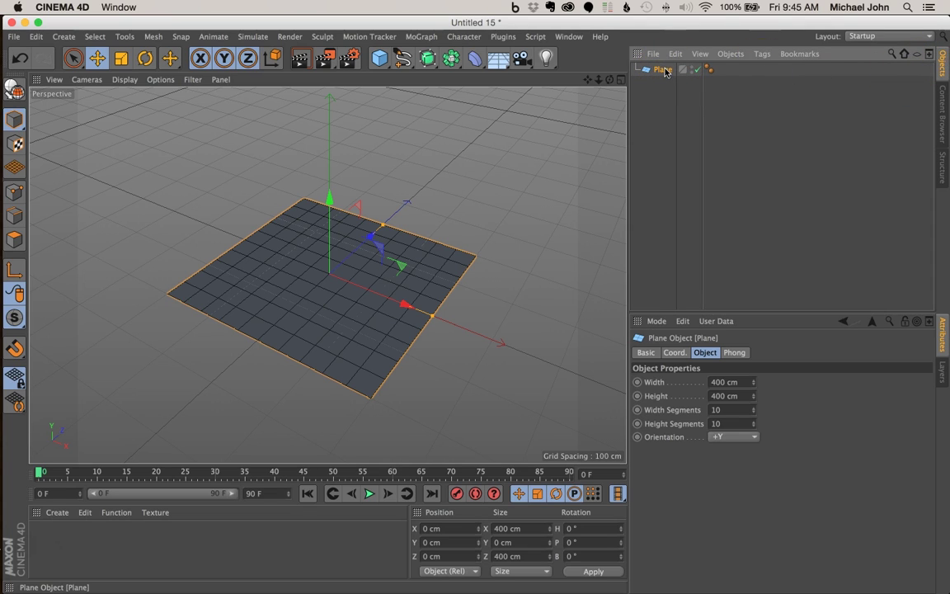
pyautogui.press('c')
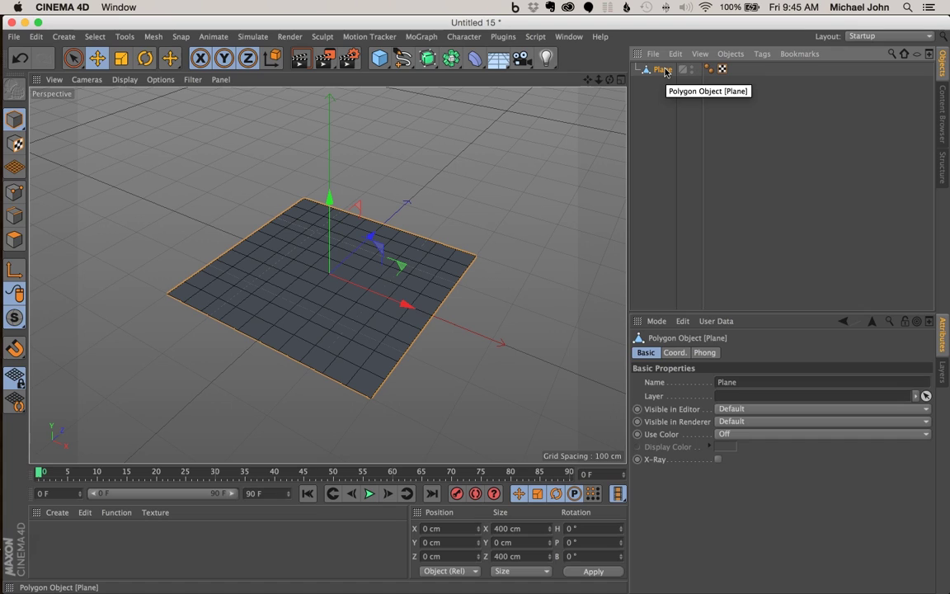
pyautogui.click(664, 70)
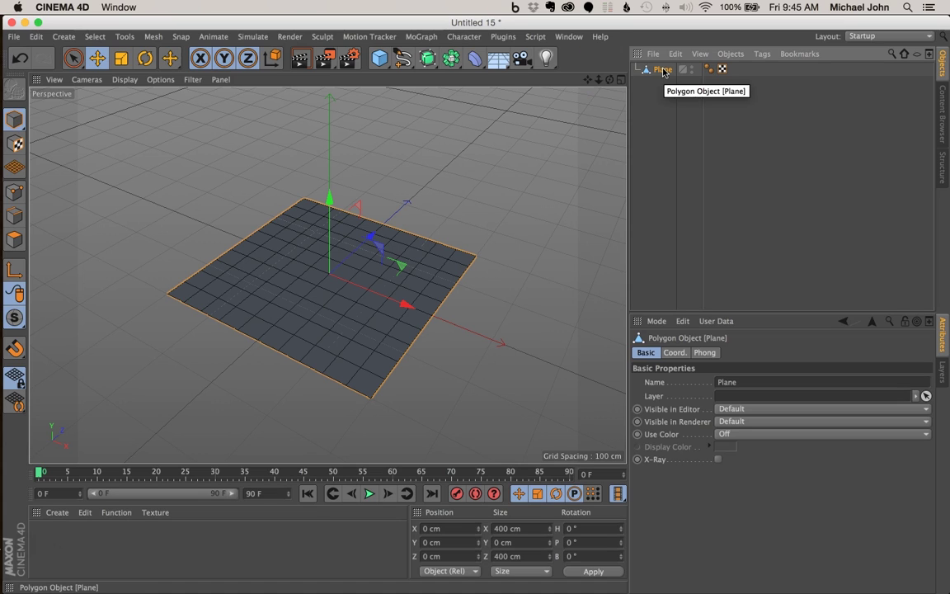
# Step: Select the plane's centre point with Live Selection in point mode and bevel it with a 30 cm offset
pyautogui.click(72, 59)
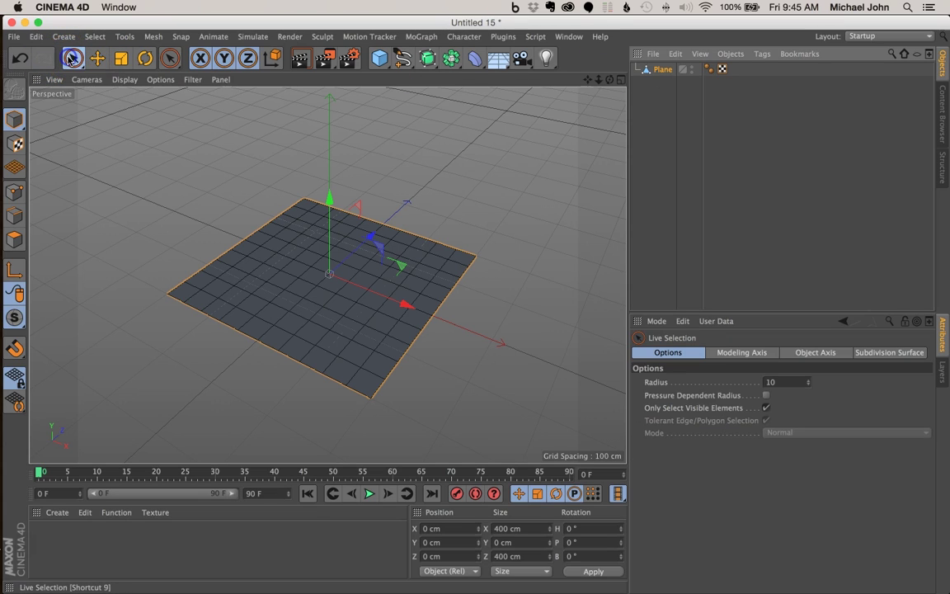
pyautogui.click(14, 190)
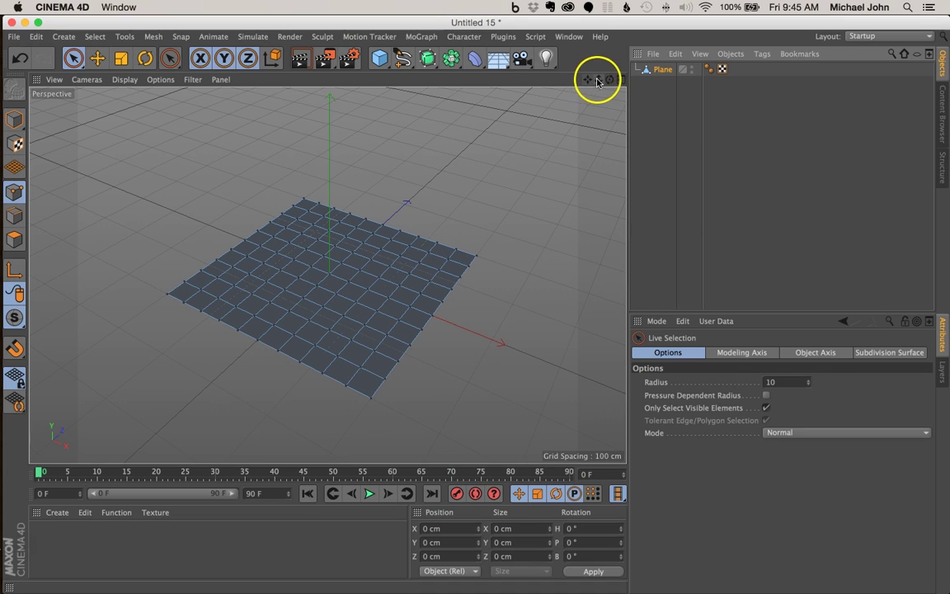
pyautogui.moveTo(600, 80); pyautogui.dragTo(478, 308)
pyautogui.keyDown('alt'); pyautogui.moveTo(367, 310); pyautogui.dragTo(334, 272); pyautogui.keyUp('alt')
pyautogui.click(329, 271)
pyautogui.rightClick(334, 272)
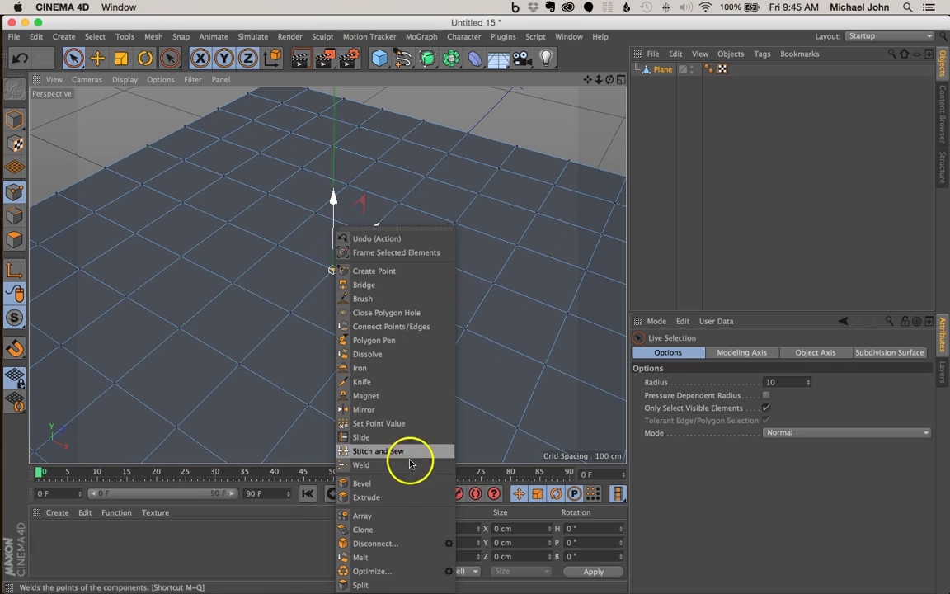
pyautogui.click(400, 485)
pyautogui.click(696, 421)
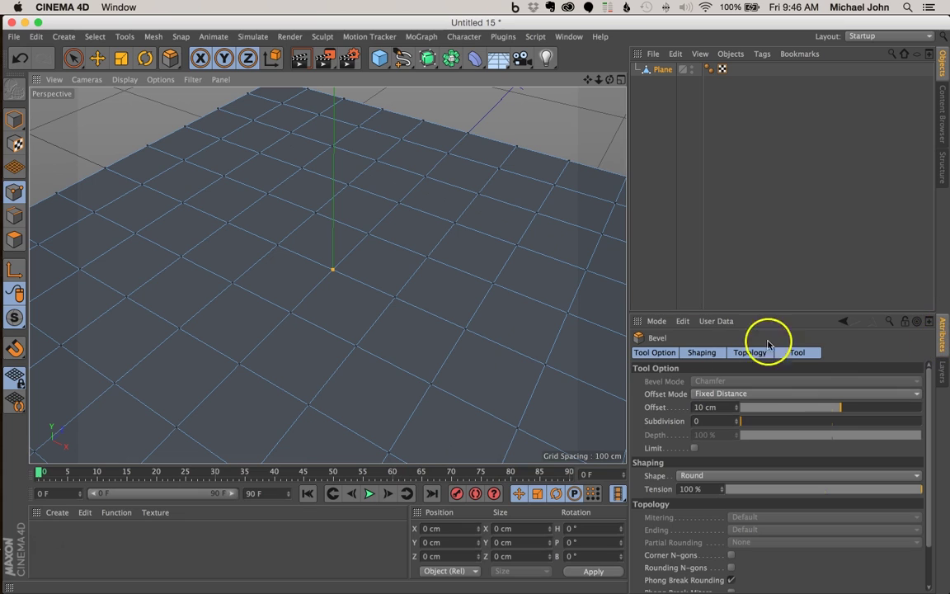
pyautogui.click(668, 355)
pyautogui.click(657, 407)
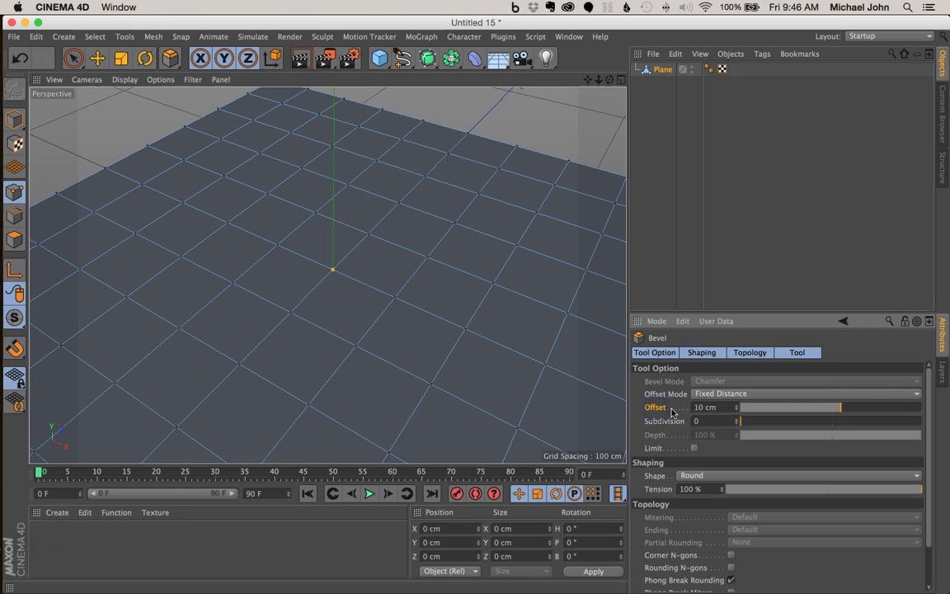
pyautogui.moveTo(736, 408); pyautogui.dragTo(738, 408)
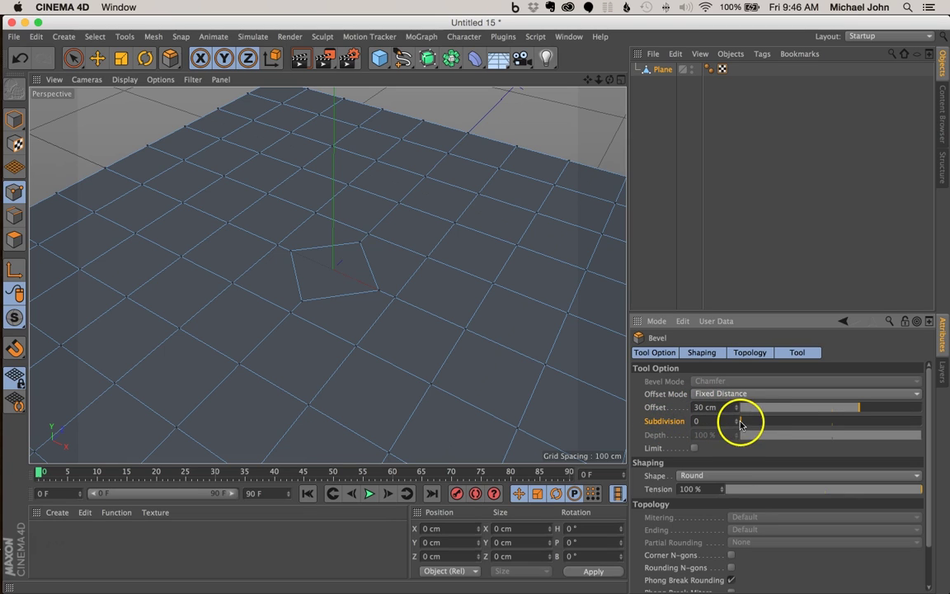
# Step: Round the bevelled point into a circle by setting the bevel's subdivision to 10 and depth to -100 %
pyautogui.moveTo(739, 421); pyautogui.dragTo(738, 422)
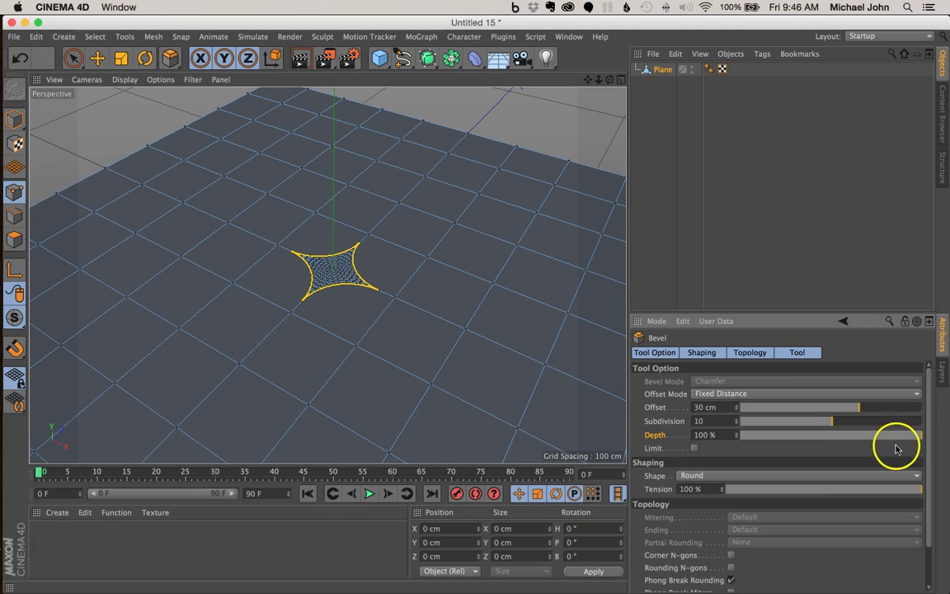
pyautogui.moveTo(920, 441); pyautogui.dragTo(741, 439)
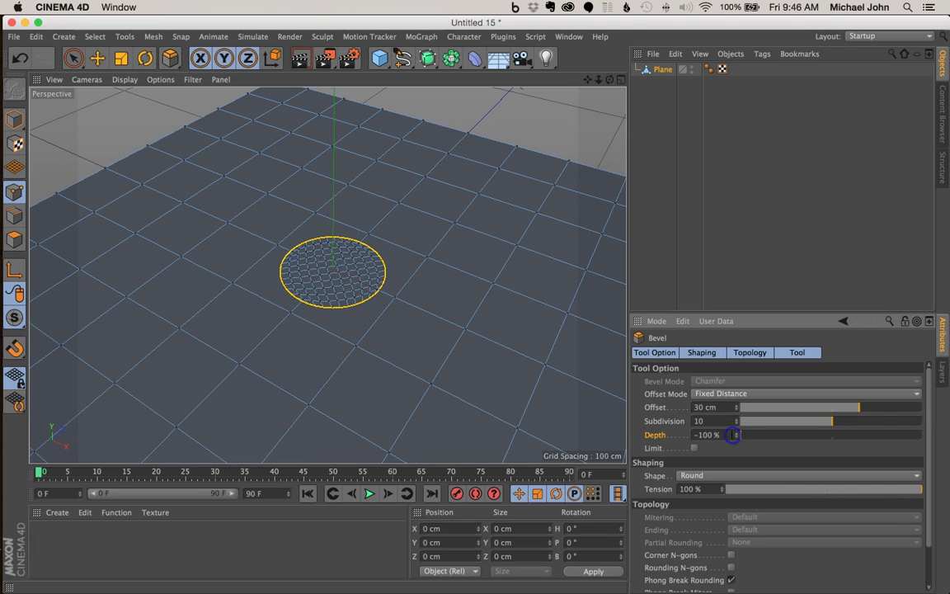
pyautogui.keyDown('alt'); pyautogui.moveTo(339, 272); pyautogui.dragTo(404, 294); pyautogui.keyUp('alt')
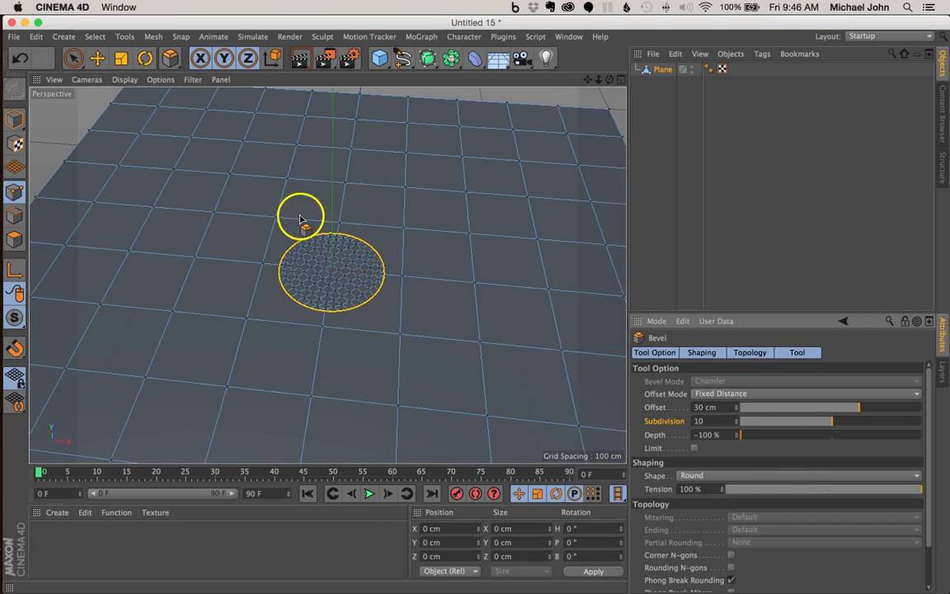
# Step: Select only the polygons inside the circle with Live Selection in polygon mode and melt them into one polygon
pyautogui.click(74, 59)
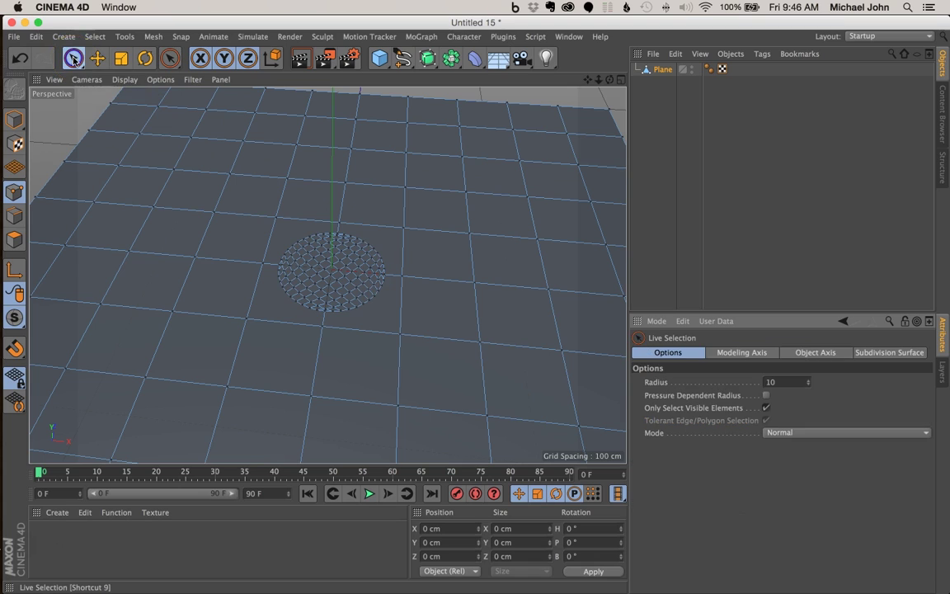
pyautogui.click(15, 239)
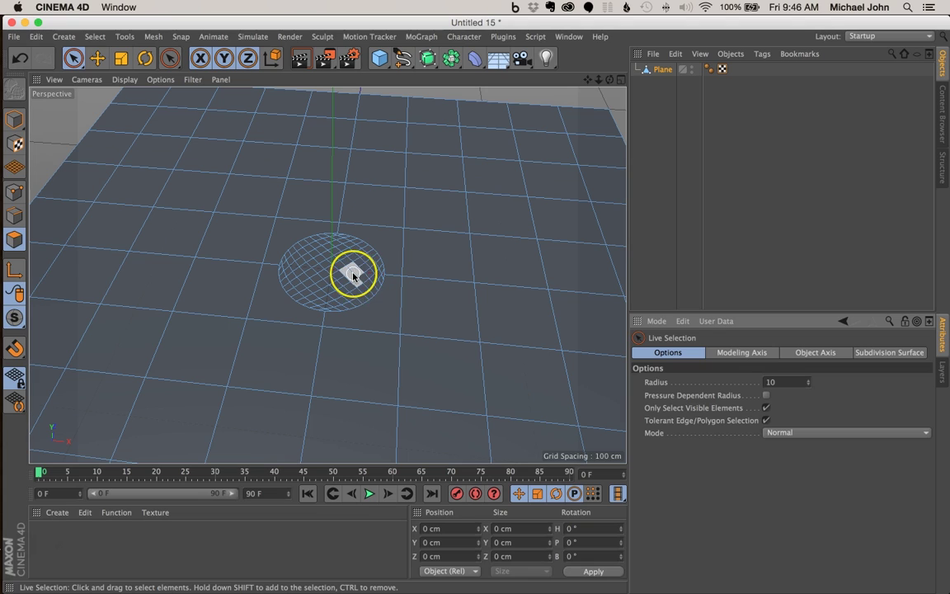
pyautogui.moveTo(353, 277)
pyautogui.mouseDown()
pyautogui.moveTo(317, 239)
pyautogui.moveTo(321, 287)
pyautogui.moveTo(326, 235)
pyautogui.moveTo(301, 284)
pyautogui.moveTo(315, 255)
pyautogui.moveTo(285, 275)
pyautogui.moveTo(309, 259)
pyautogui.mouseUp()
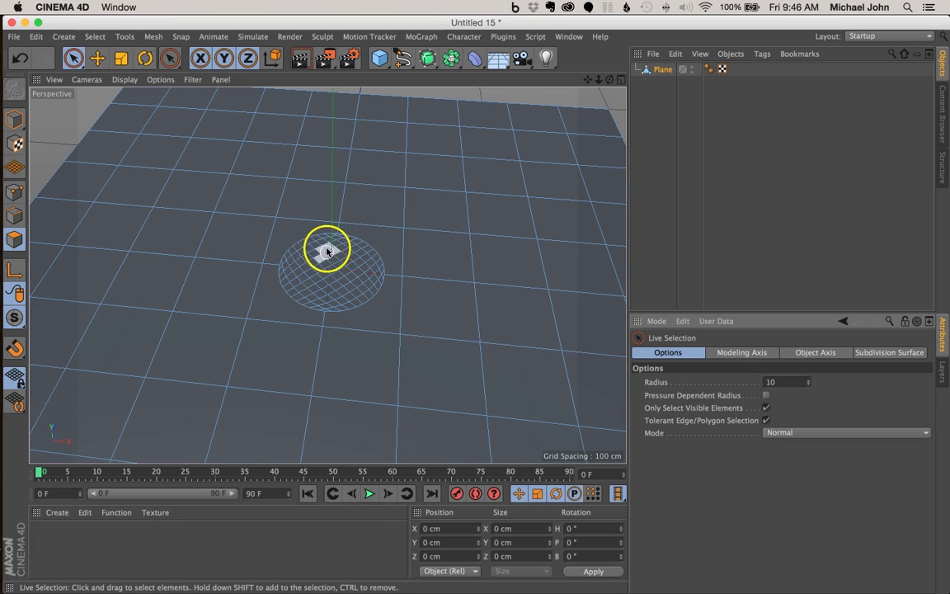
pyautogui.moveTo(327, 251)
pyautogui.mouseDown()
pyautogui.moveTo(357, 255)
pyautogui.moveTo(310, 245)
pyautogui.moveTo(293, 260)
pyautogui.moveTo(323, 302)
pyautogui.moveTo(329, 257)
pyautogui.moveTo(343, 290)
pyautogui.moveTo(353, 278)
pyautogui.moveTo(364, 290)
pyautogui.moveTo(319, 212)
pyautogui.moveTo(338, 254)
pyautogui.moveTo(368, 280)
pyautogui.moveTo(361, 293)
pyautogui.moveTo(377, 274)
pyautogui.moveTo(376, 299)
pyautogui.moveTo(379, 252)
pyautogui.moveTo(372, 276)
pyautogui.moveTo(349, 238)
pyautogui.moveTo(311, 236)
pyautogui.moveTo(323, 238)
pyautogui.moveTo(286, 287)
pyautogui.mouseUp()
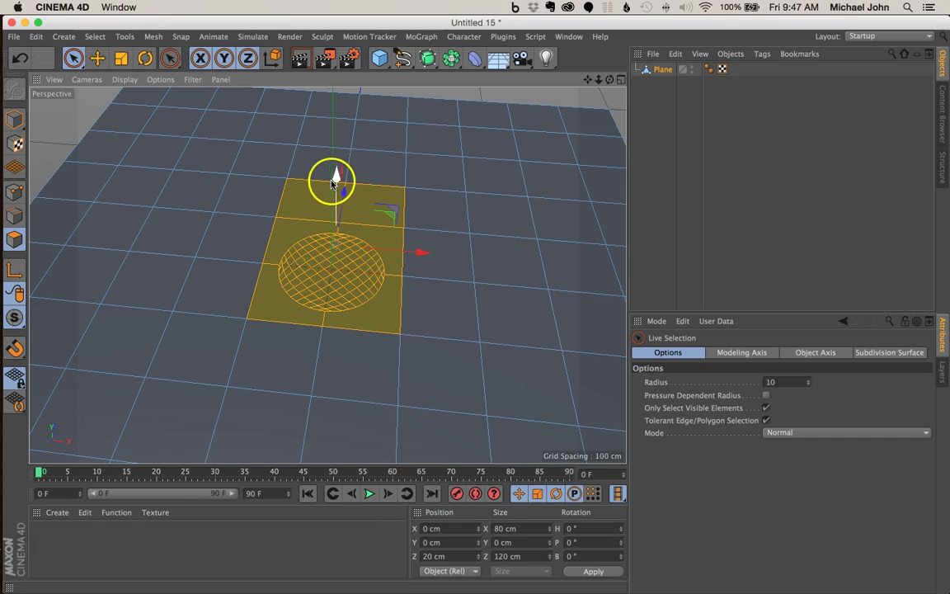
pyautogui.moveTo(329, 176); pyautogui.dragTo(304, 196)
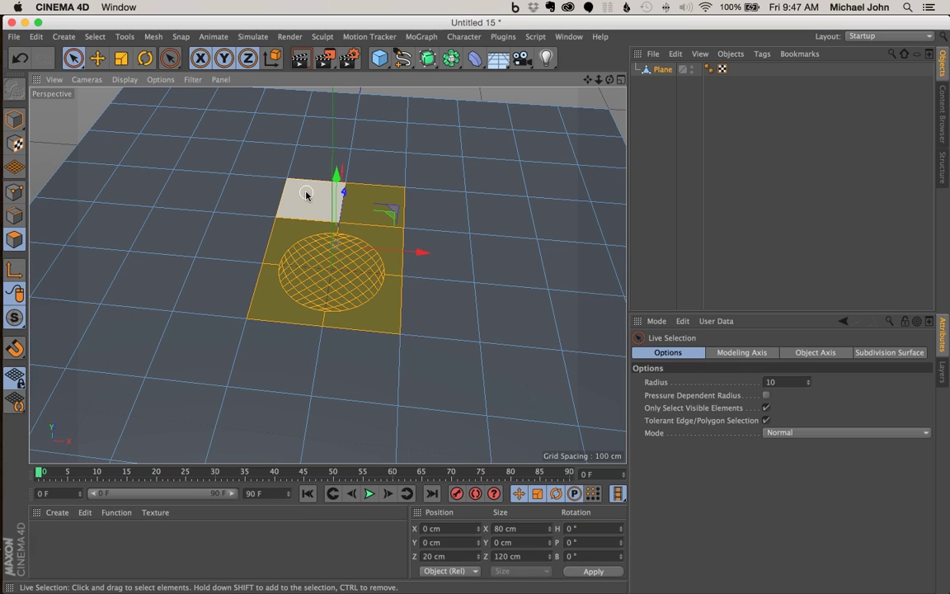
pyautogui.moveTo(301, 195)
pyautogui.mouseDown()
pyautogui.moveTo(374, 203)
pyautogui.moveTo(365, 198)
pyautogui.moveTo(399, 229)
pyautogui.moveTo(293, 237)
pyautogui.moveTo(247, 216)
pyautogui.moveTo(261, 303)
pyautogui.moveTo(387, 317)
pyautogui.mouseUp()
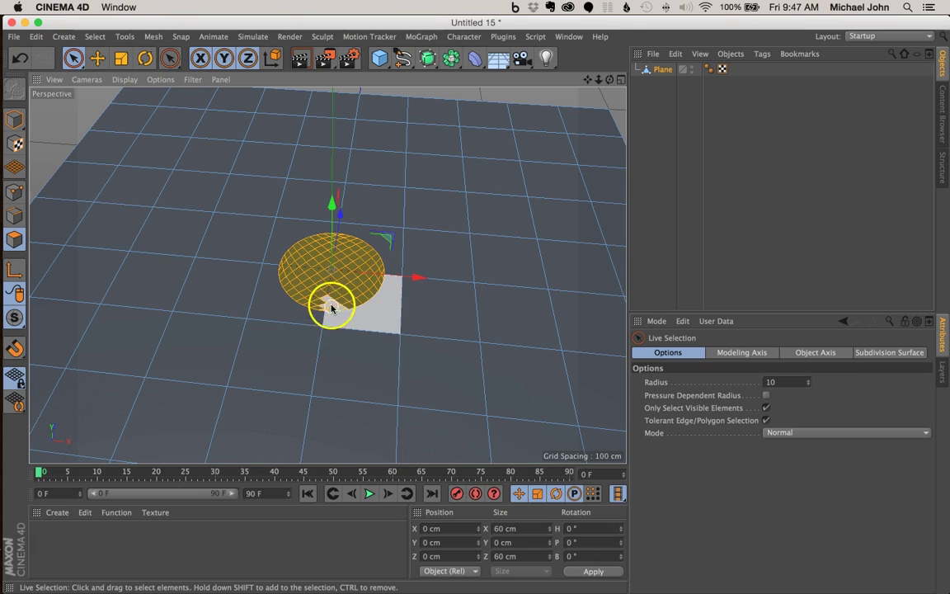
pyautogui.moveTo(331, 307); pyautogui.dragTo(320, 287)
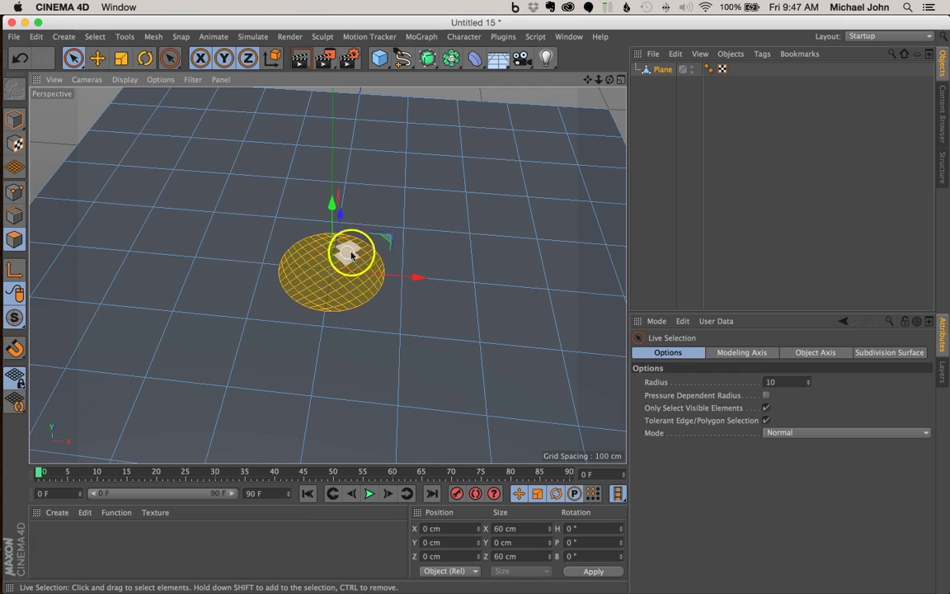
pyautogui.rightClick(314, 275)
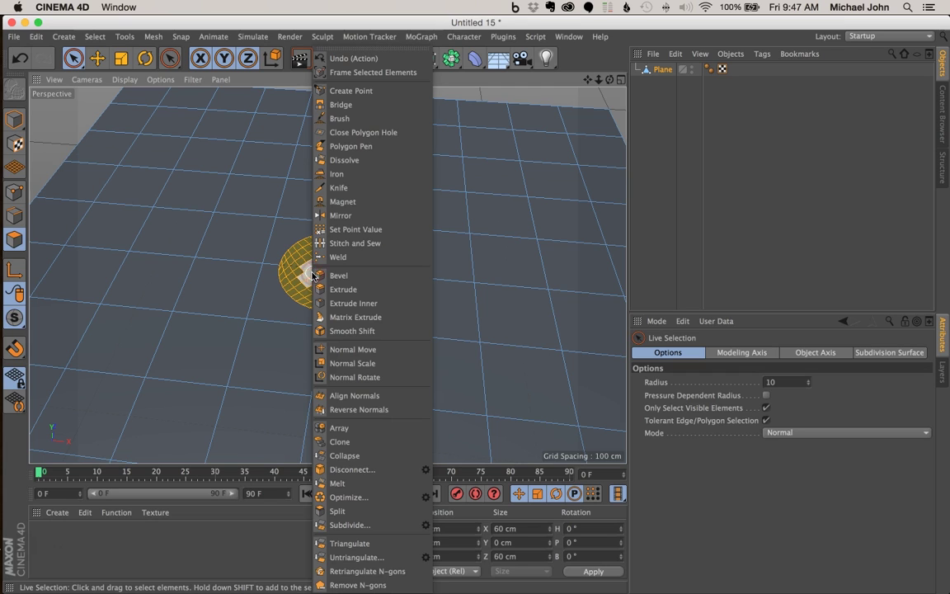
pyautogui.click(338, 483)
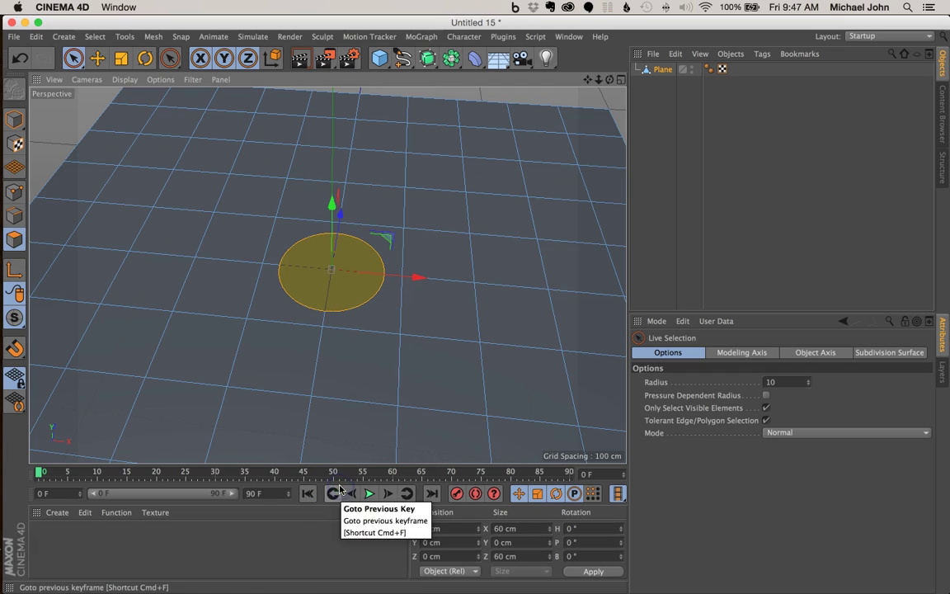
# Step: Inspect the points around the circle's outline in point mode and return to polygon mode
pyautogui.click(341, 272)
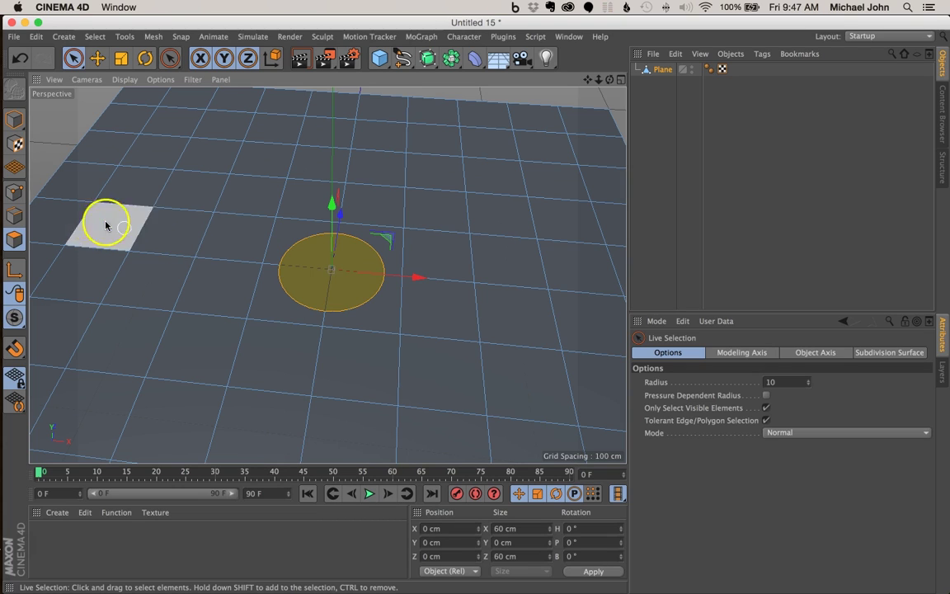
pyautogui.click(14, 191)
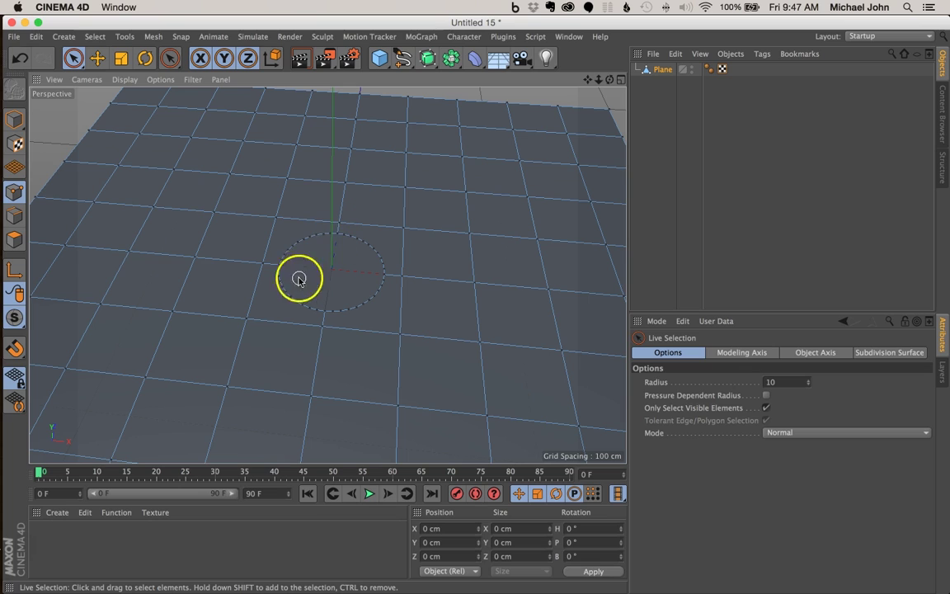
pyautogui.click(17, 238)
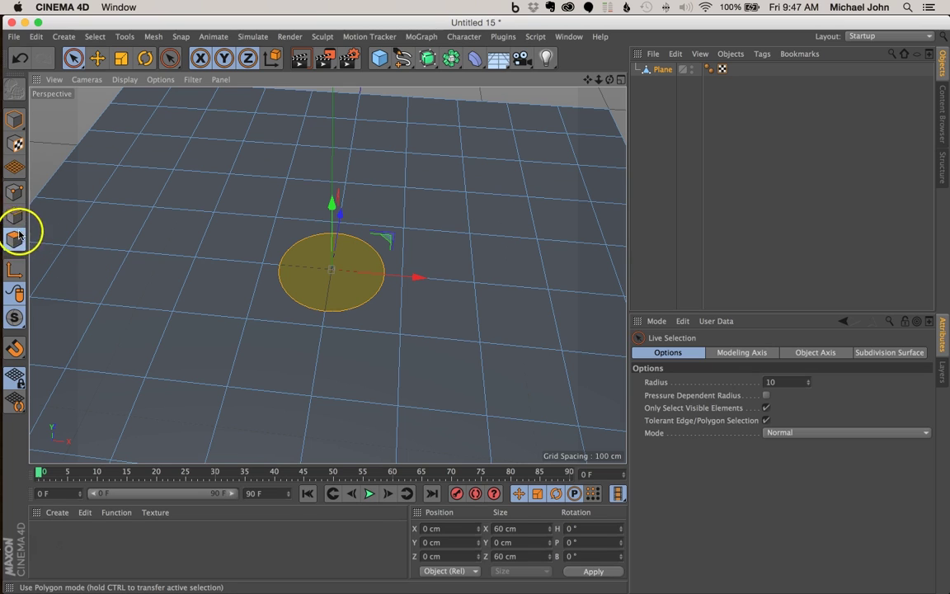
# Step: Extrude the melted circular polygon at the plane's centre upward by about 21.9 cm
pyautogui.rightClick(310, 278)
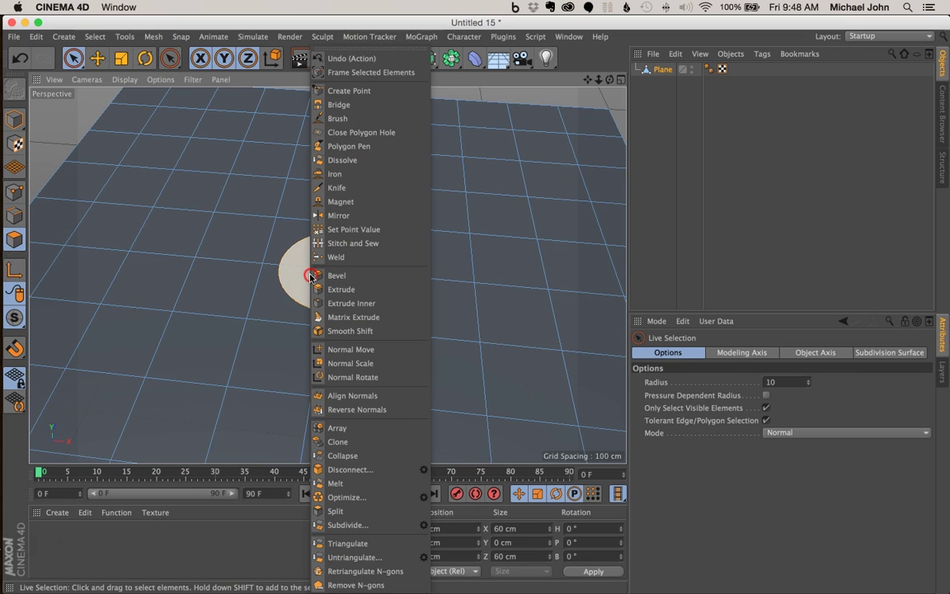
pyautogui.click(354, 290)
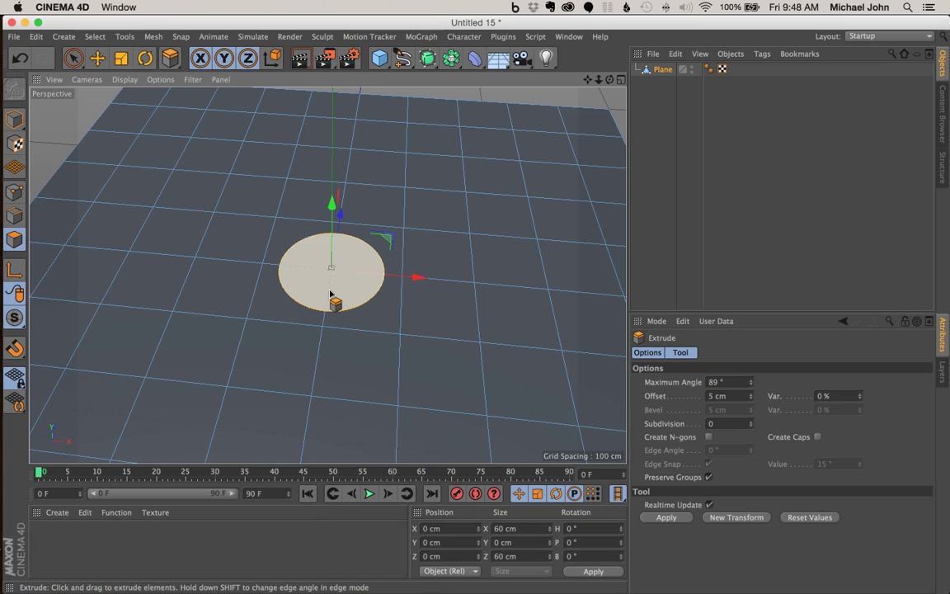
pyautogui.moveTo(332, 292); pyautogui.dragTo(477, 307)
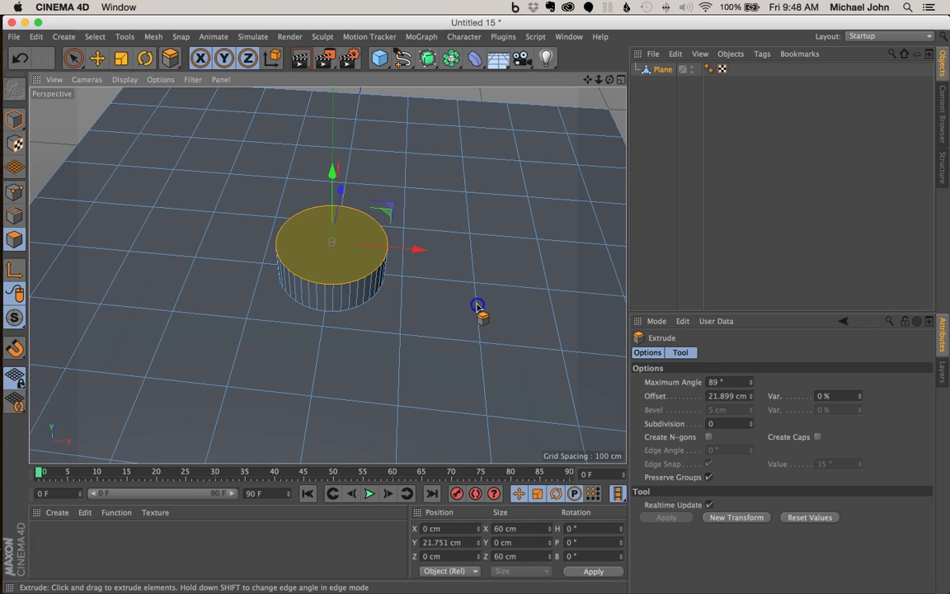
pyautogui.keyDown('alt'); pyautogui.moveTo(356, 287); pyautogui.dragTo(377, 268); pyautogui.keyUp('alt')
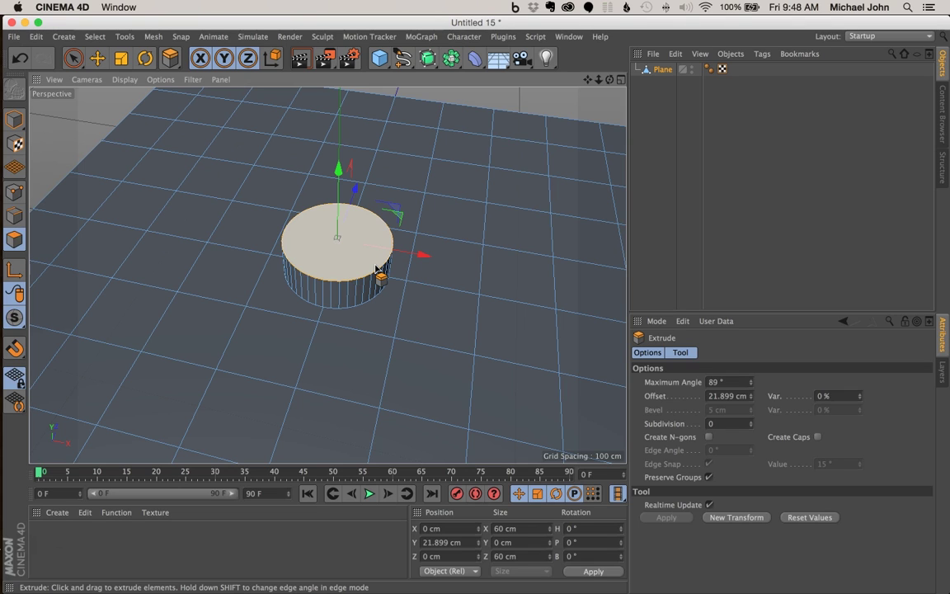
pyautogui.moveTo(375, 268)
pyautogui.mouseDown()
pyautogui.moveTo(201, 322)
pyautogui.moveTo(450, 261)
pyautogui.moveTo(477, 269)
pyautogui.moveTo(399, 242)
pyautogui.mouseUp()
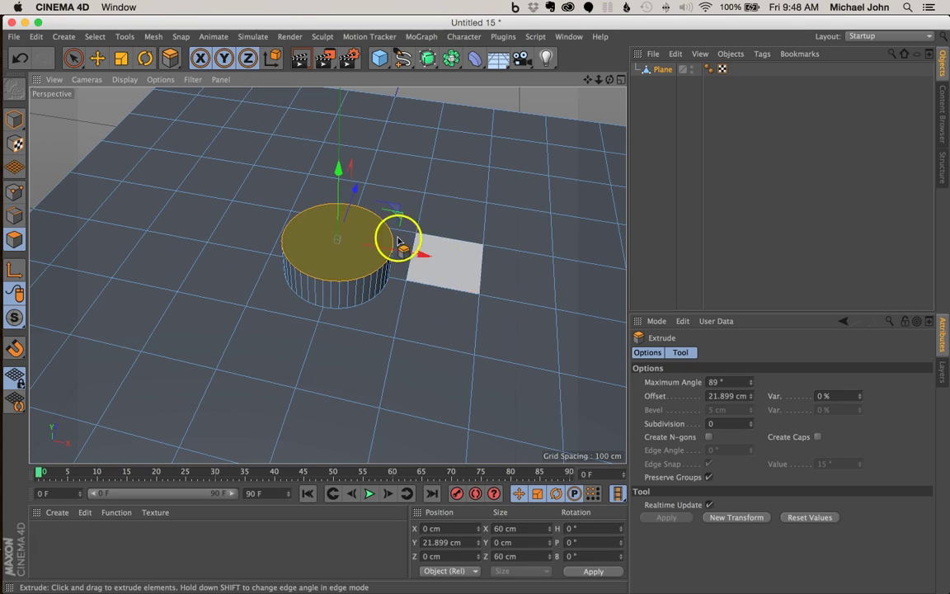
# Step: Select the border point at X -200, Z 120 cm in point mode and bevel it with 30 cm offset, subdivision 10 and depth -100 %
pyautogui.click(15, 215)
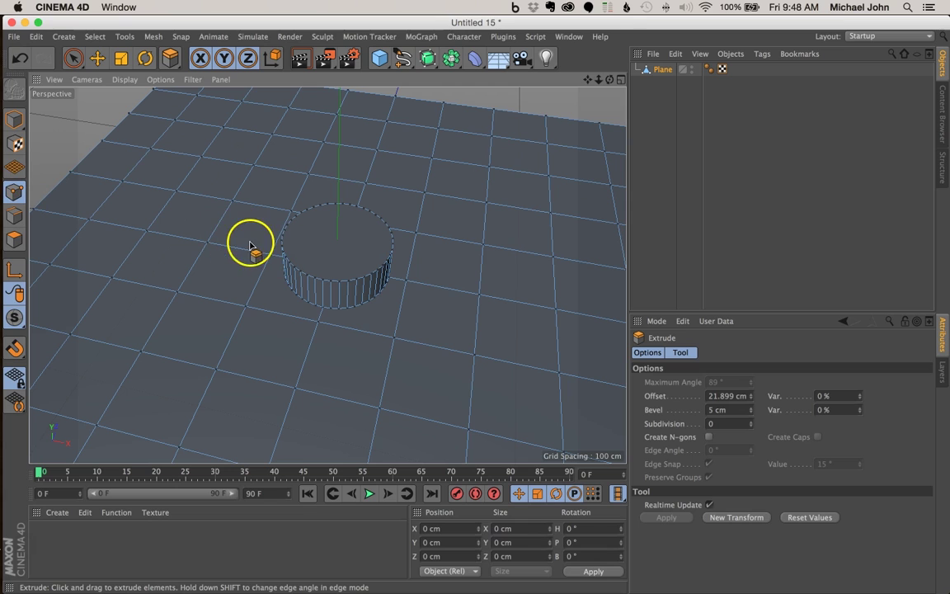
pyautogui.click(74, 58)
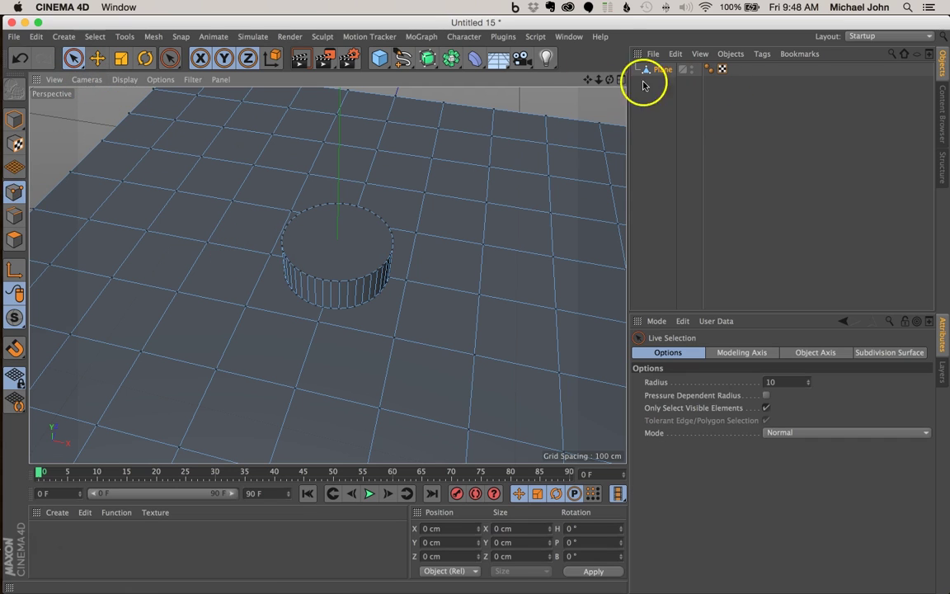
pyautogui.moveTo(610, 79); pyautogui.dragTo(476, 308)
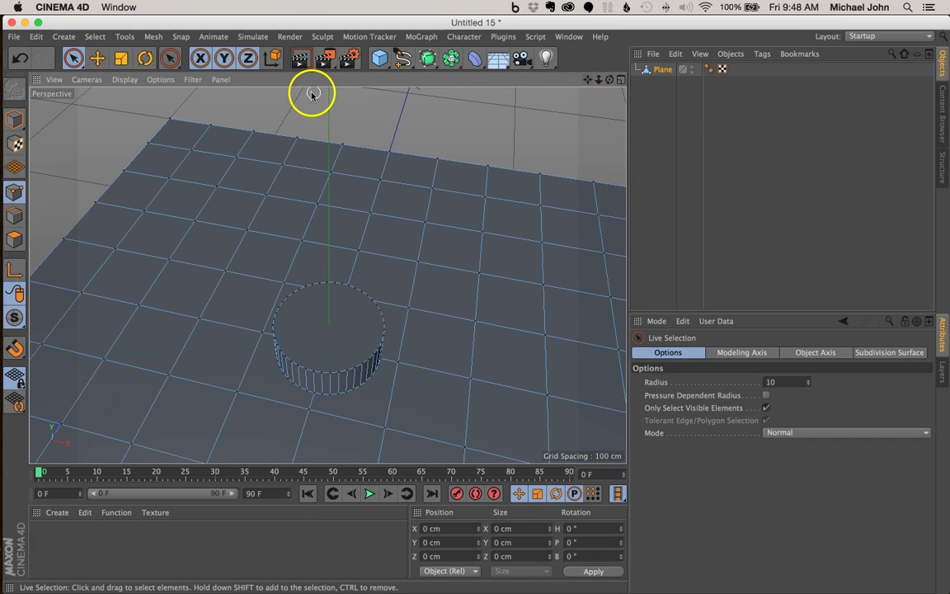
pyautogui.click(122, 168)
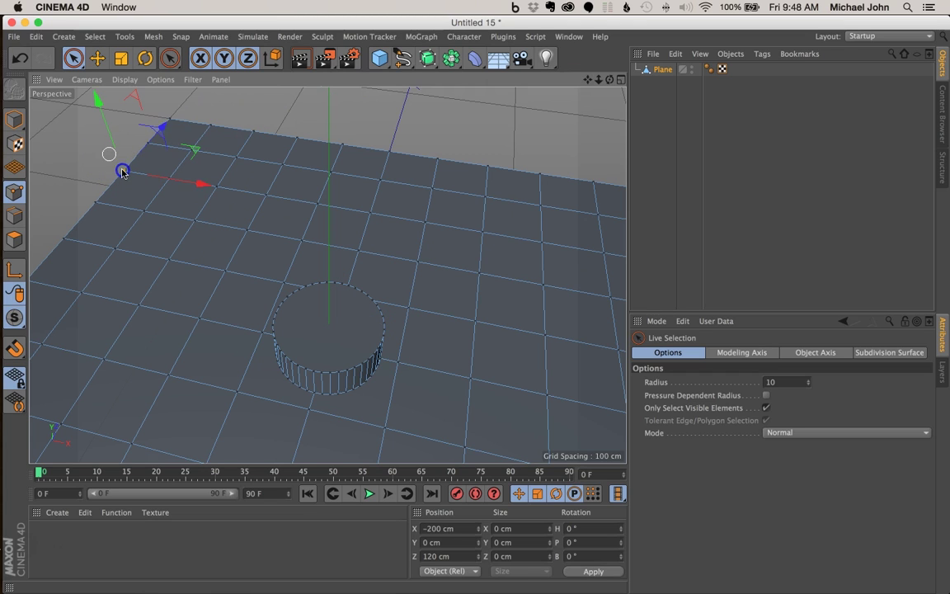
pyautogui.scroll(4, 330, 276)
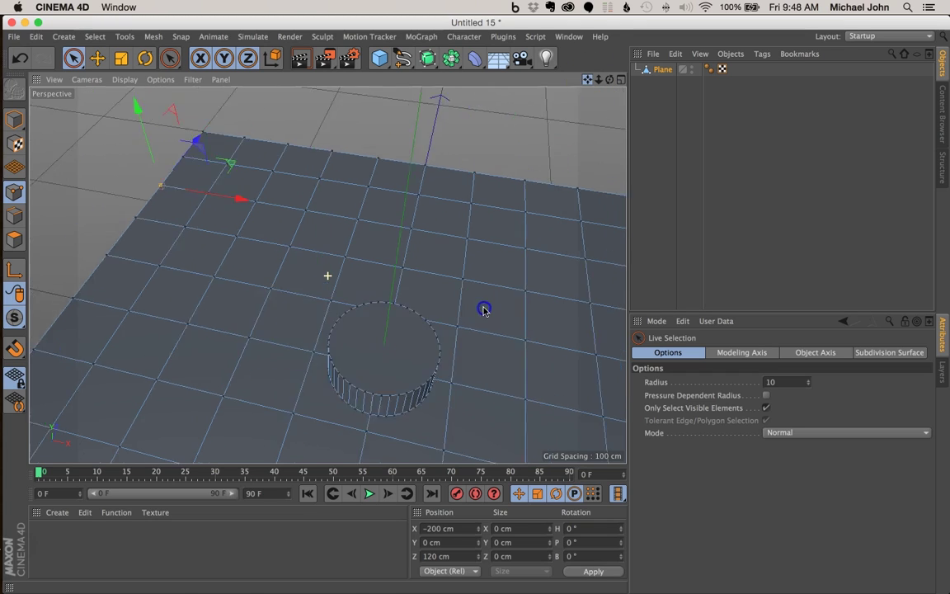
pyautogui.scroll(2, 234, 200)
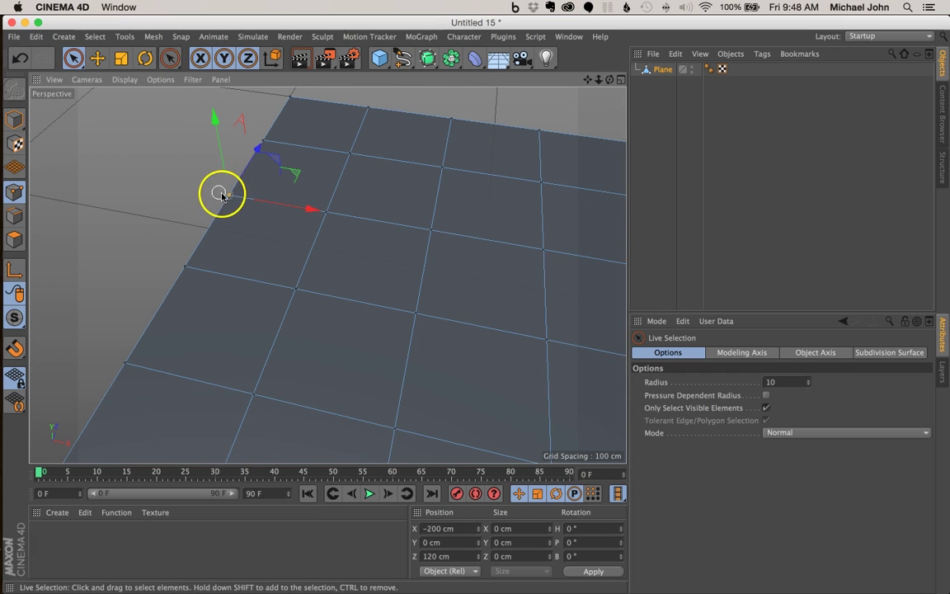
pyautogui.rightClick(227, 197)
pyautogui.click(254, 451)
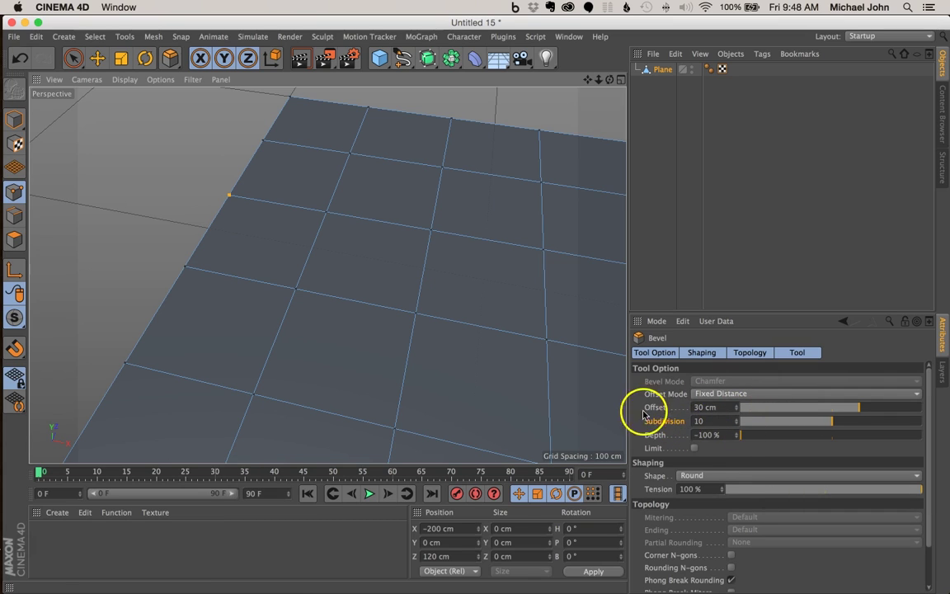
pyautogui.click(736, 420)
pyautogui.click(736, 424)
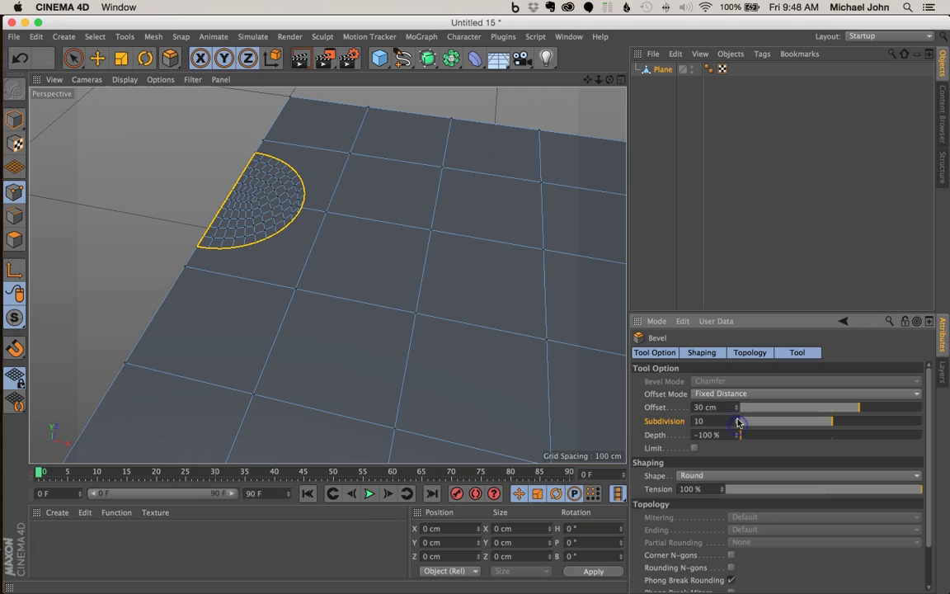
# Step: Select only the polygons inside the half circle with Live Selection in polygon mode and melt them into one polygon
pyautogui.keyDown('alt'); pyautogui.moveTo(286, 201); pyautogui.dragTo(310, 229); pyautogui.keyUp('alt')
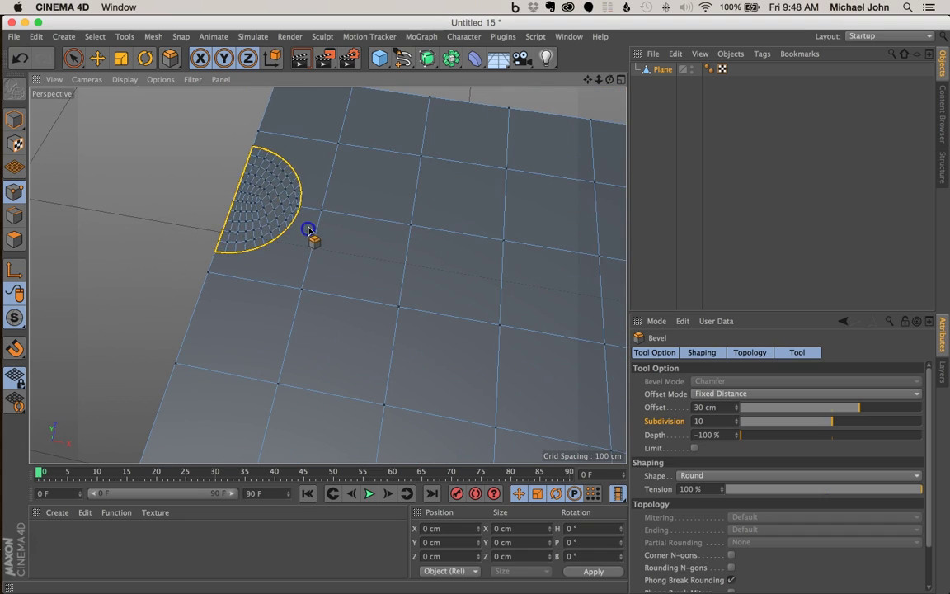
pyautogui.click(73, 58)
pyautogui.click(14, 238)
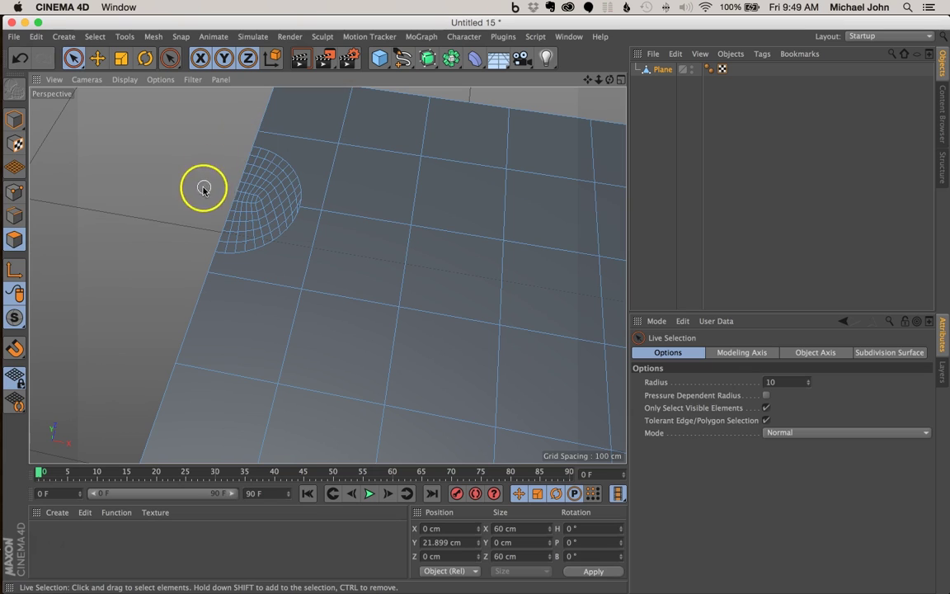
pyautogui.moveTo(227, 202)
pyautogui.mouseDown()
pyautogui.moveTo(252, 192)
pyautogui.moveTo(258, 216)
pyautogui.moveTo(216, 260)
pyautogui.moveTo(285, 216)
pyautogui.moveTo(306, 172)
pyautogui.moveTo(249, 165)
pyautogui.mouseUp()
pyautogui.click(289, 142)
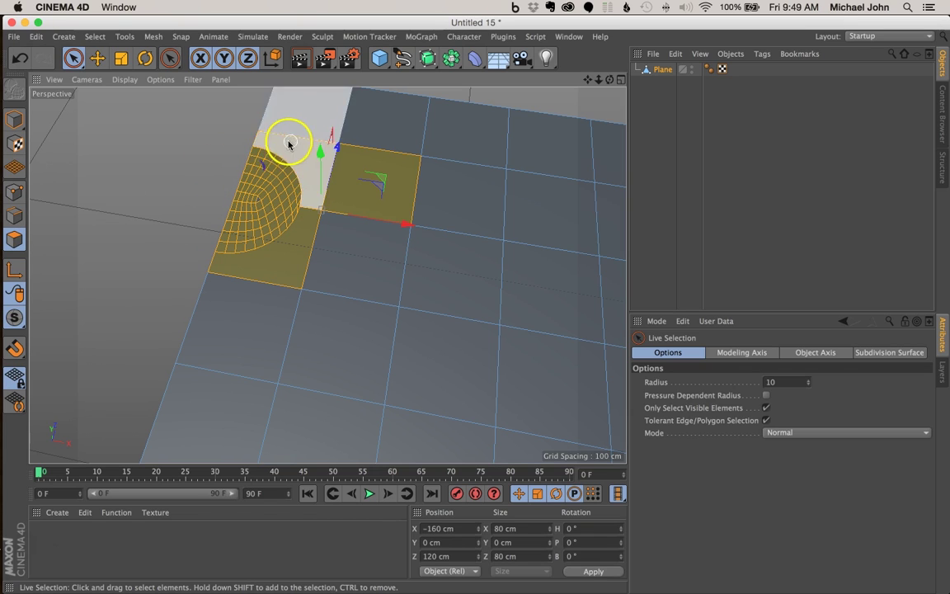
pyautogui.keyDown('ctrl'); pyautogui.click(355, 173); pyautogui.keyUp('ctrl')
pyautogui.keyDown('ctrl'); pyautogui.click(289, 247); pyautogui.keyUp('ctrl')
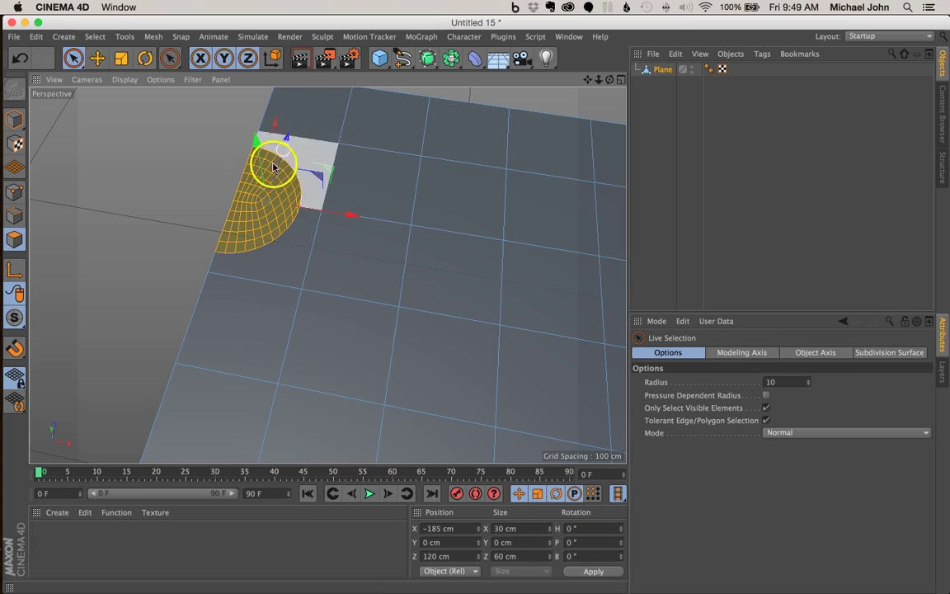
pyautogui.keyDown('alt'); pyautogui.moveTo(282, 172); pyautogui.dragTo(305, 175); pyautogui.keyUp('alt')
pyautogui.rightClick(264, 221)
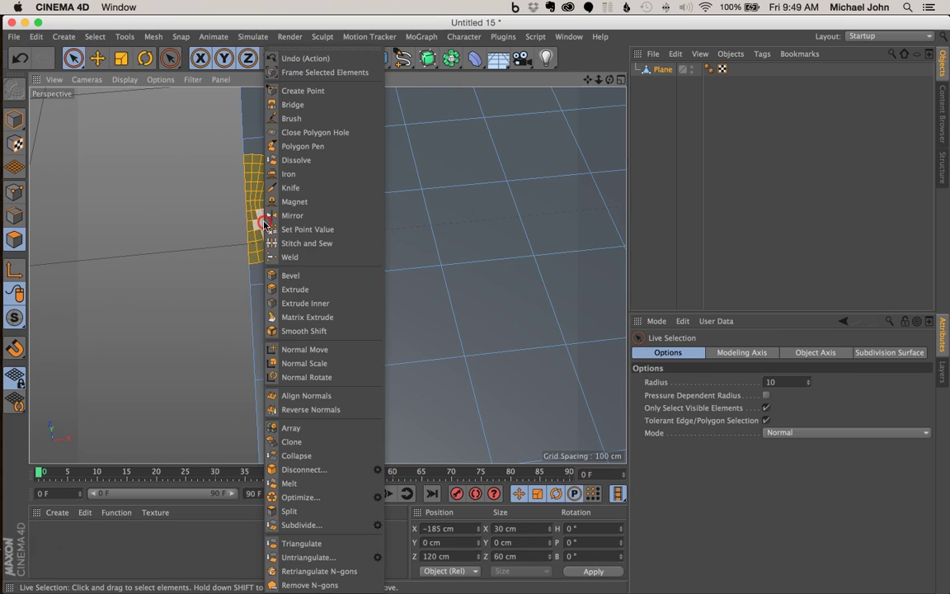
pyautogui.click(316, 469)
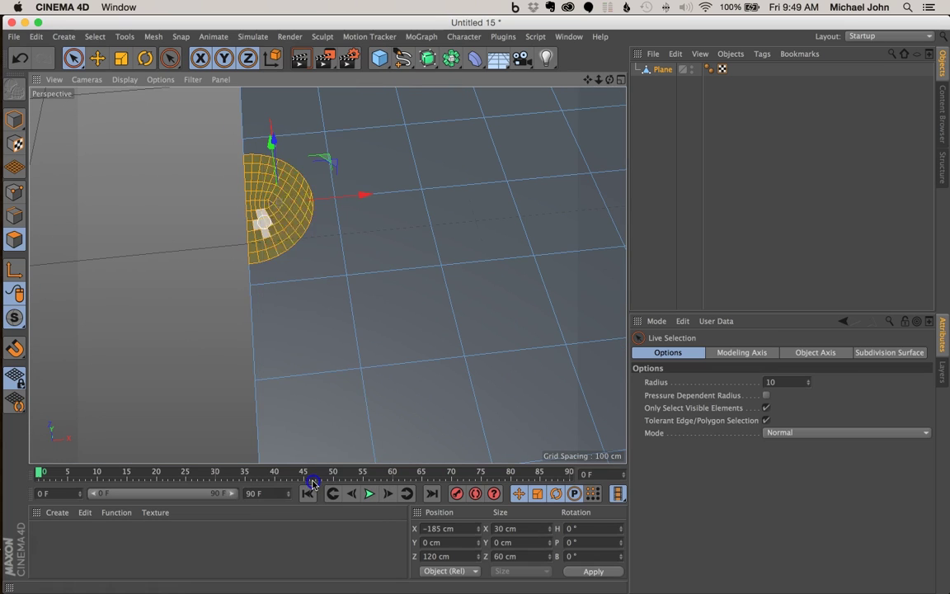
pyautogui.keyDown('alt'); pyautogui.moveTo(275, 236); pyautogui.dragTo(276, 212, button='right'); pyautogui.keyUp('alt')
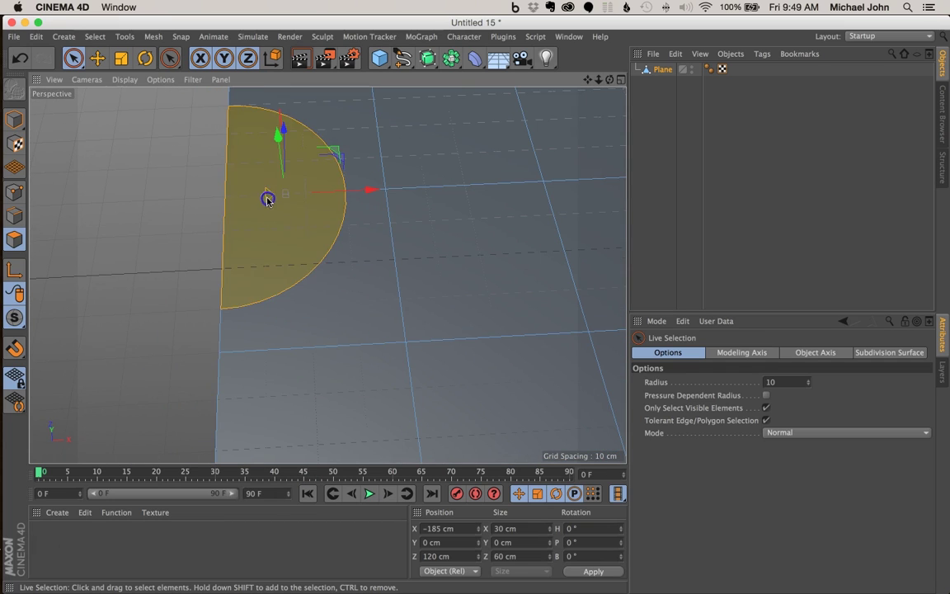
pyautogui.rightClick(276, 242)
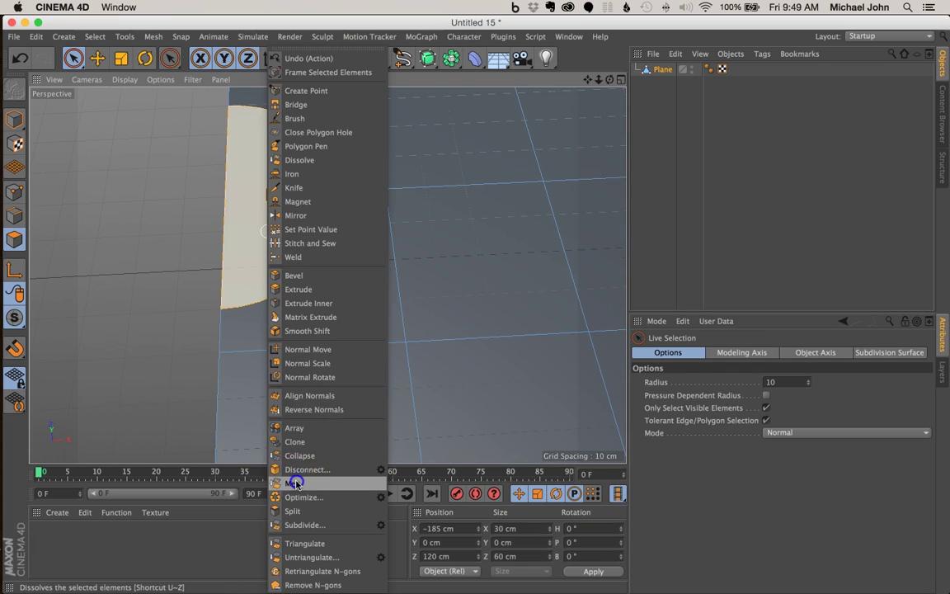
pyautogui.click(297, 475)
# Step: Extrude the melted half-circle polygon at the plane's border by about 15.4 cm
pyautogui.scroll(-2, 271, 230)
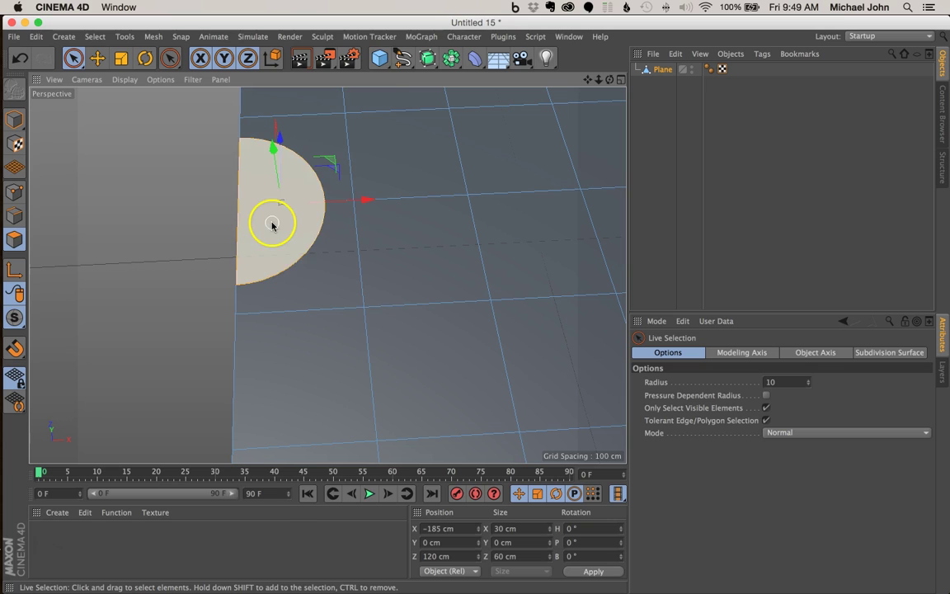
pyautogui.rightClick(272, 224)
pyautogui.click(300, 289)
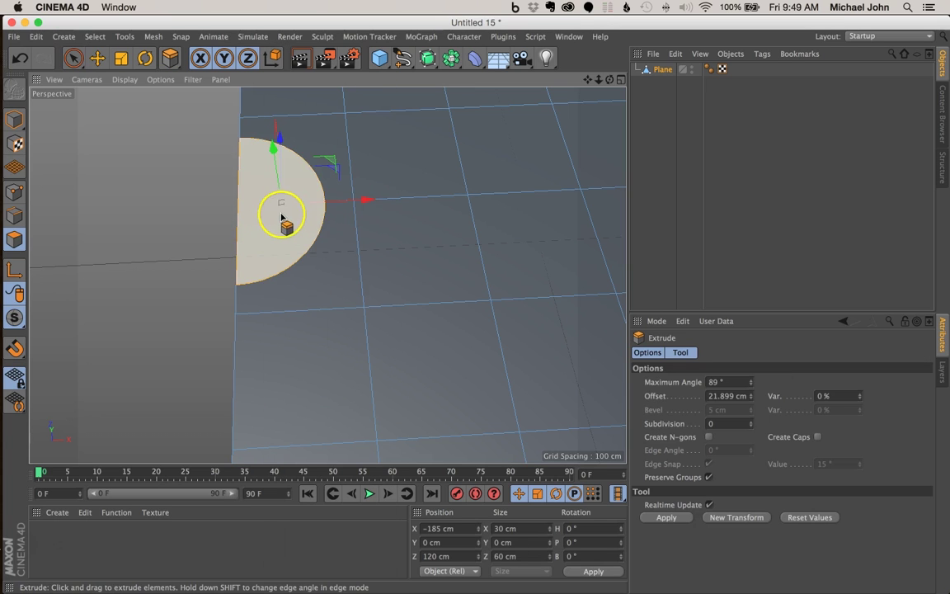
pyautogui.moveTo(282, 214); pyautogui.dragTo(378, 194)
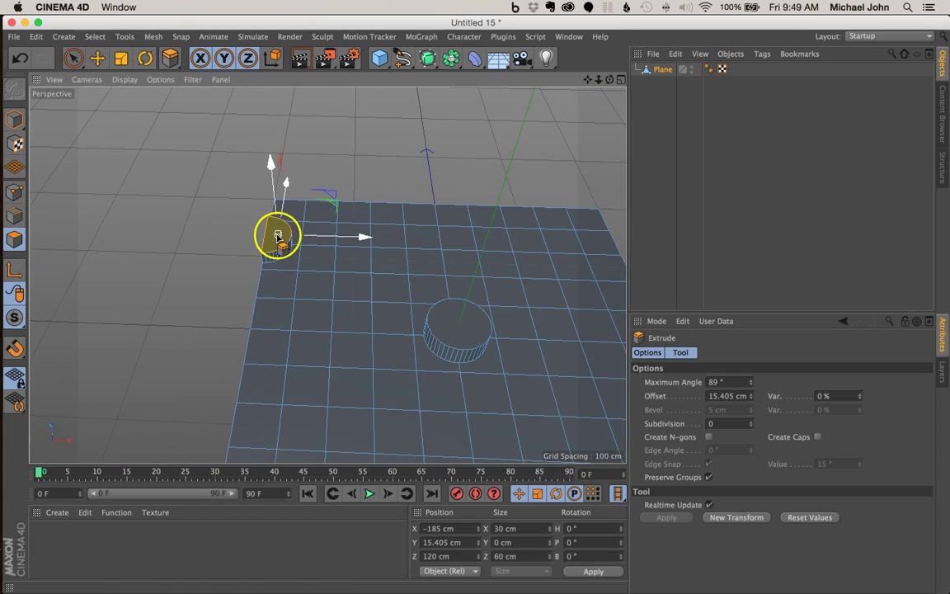
# Step: Switch to Live Selection and examine the extruded half disc at the plane's border and the round disc at its centre
pyautogui.scroll(5, 278, 234)
pyautogui.keyDown('alt'); pyautogui.moveTo(278, 234); pyautogui.dragTo(328, 264); pyautogui.keyUp('alt')
pyautogui.scroll(-4, 361, 196)
pyautogui.click(73, 58)
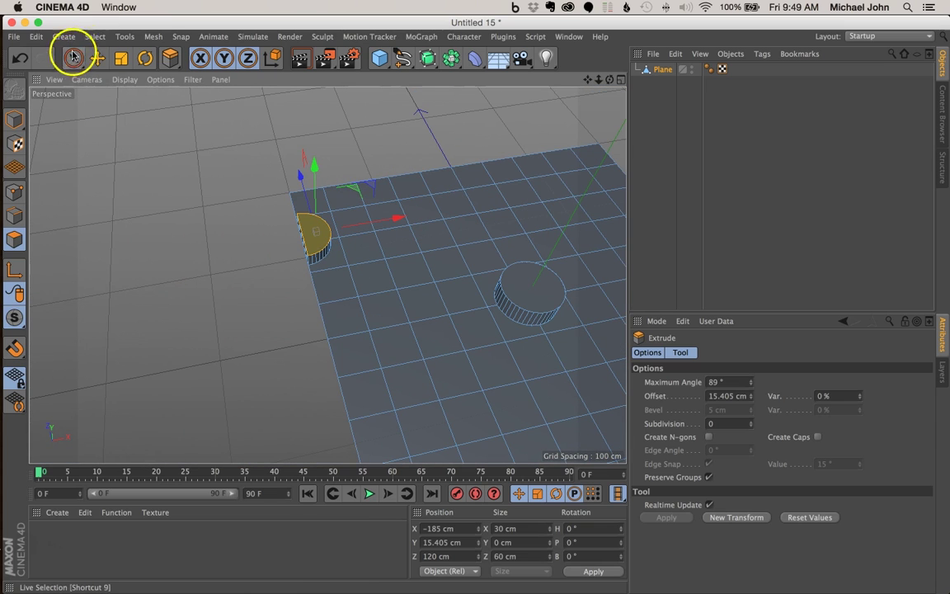
pyautogui.moveTo(587, 79); pyautogui.dragTo(574, 91)
pyautogui.scroll(-5, 427, 282)
pyautogui.keyDown('alt'); pyautogui.moveTo(428, 284); pyautogui.dragTo(405, 262); pyautogui.keyUp('alt')
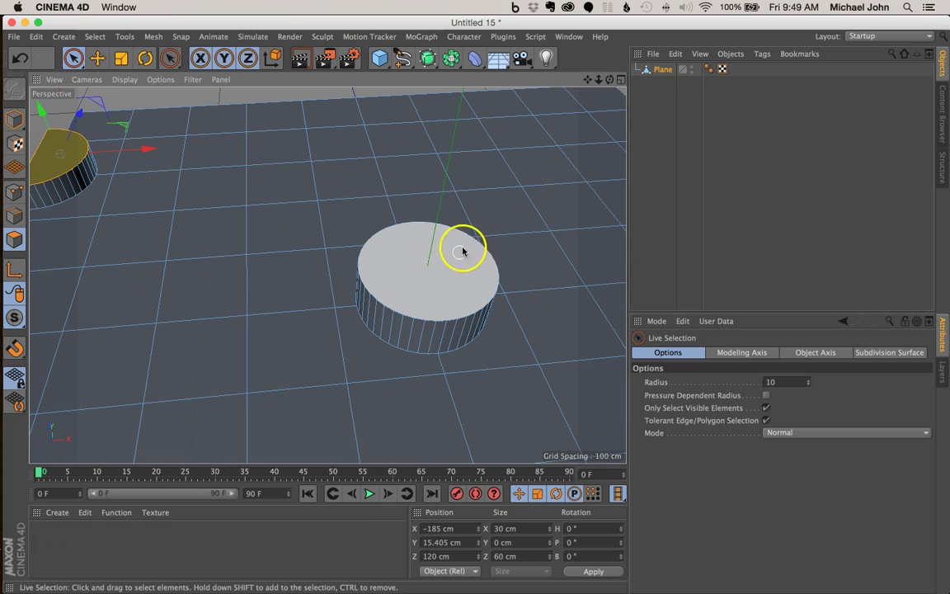
# Step: Switch to Finder, view the robot render 80s_Robot_frame_(1600px).png in the preview, and close the preview
pyautogui.press('super+Tab')
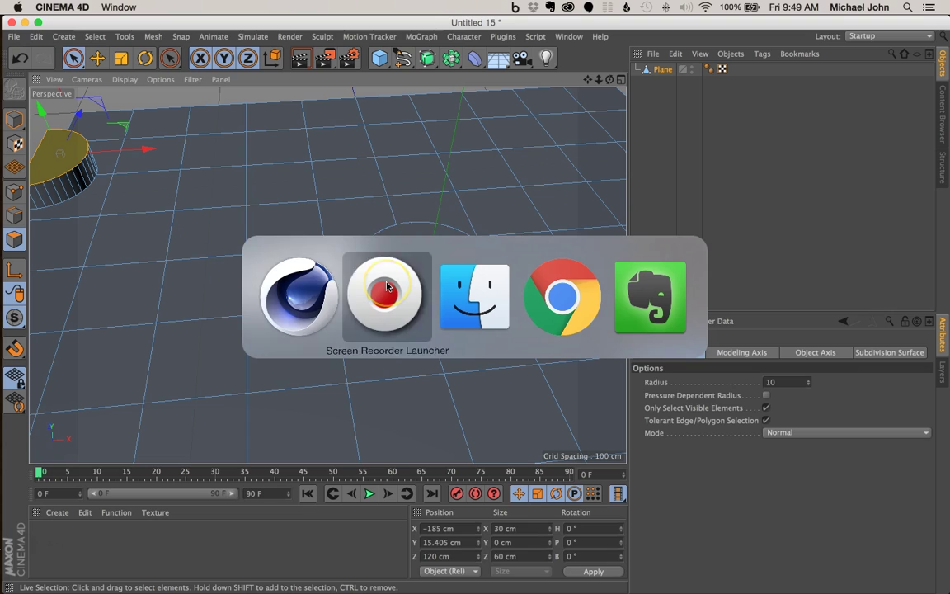
pyautogui.press('super+Tab')
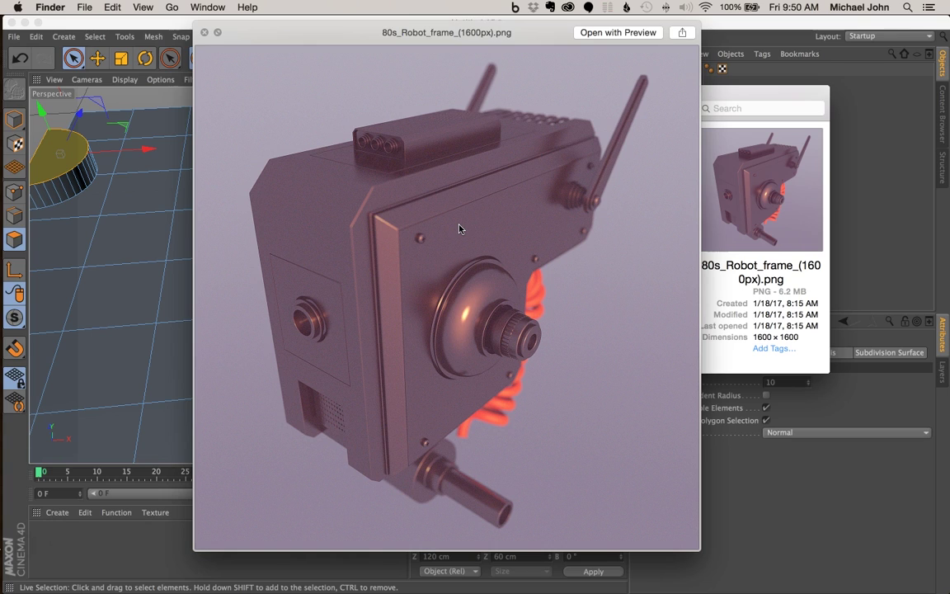
pyautogui.click(453, 215)
pyautogui.click(444, 249)
pyautogui.press('space')
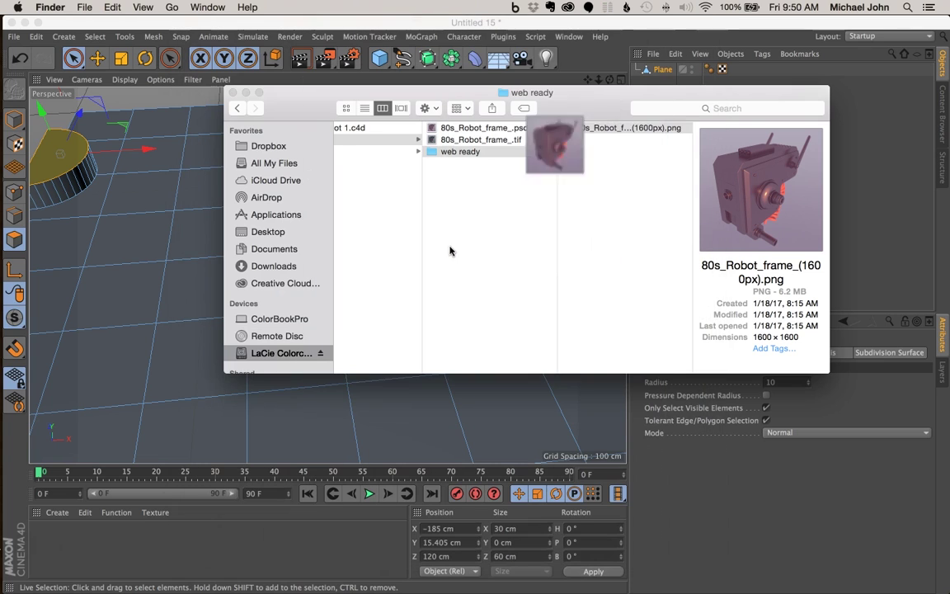